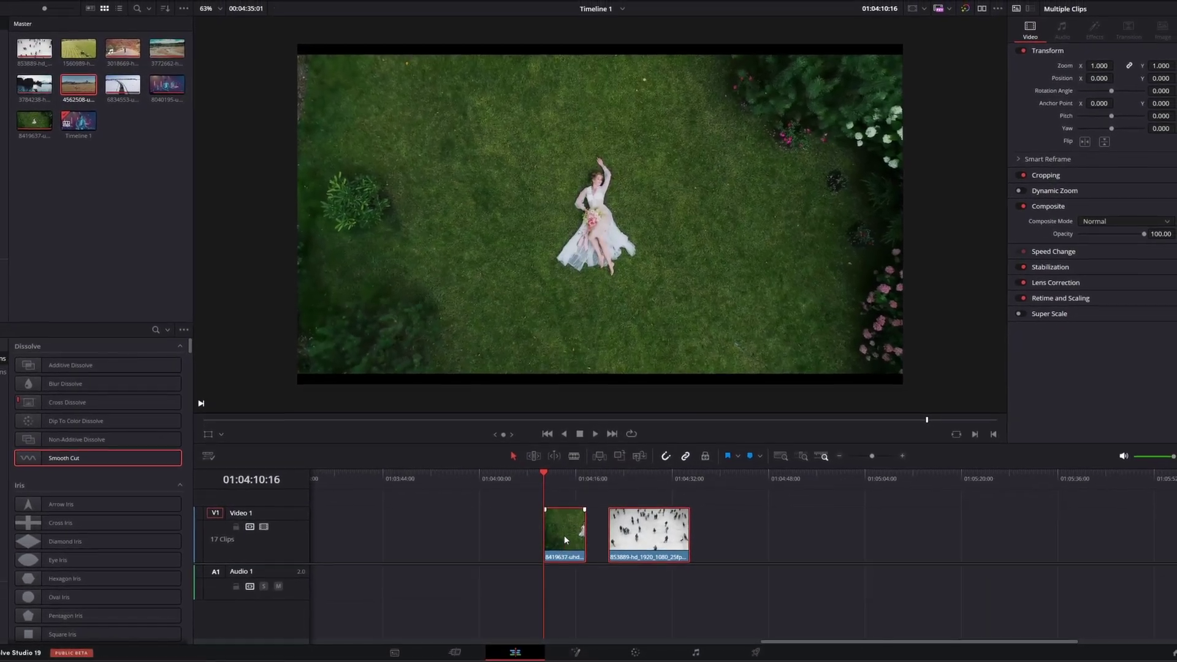
Step: On the Color page, draw a closed curve window loosely around the woman lying on the grass
click(631, 653)
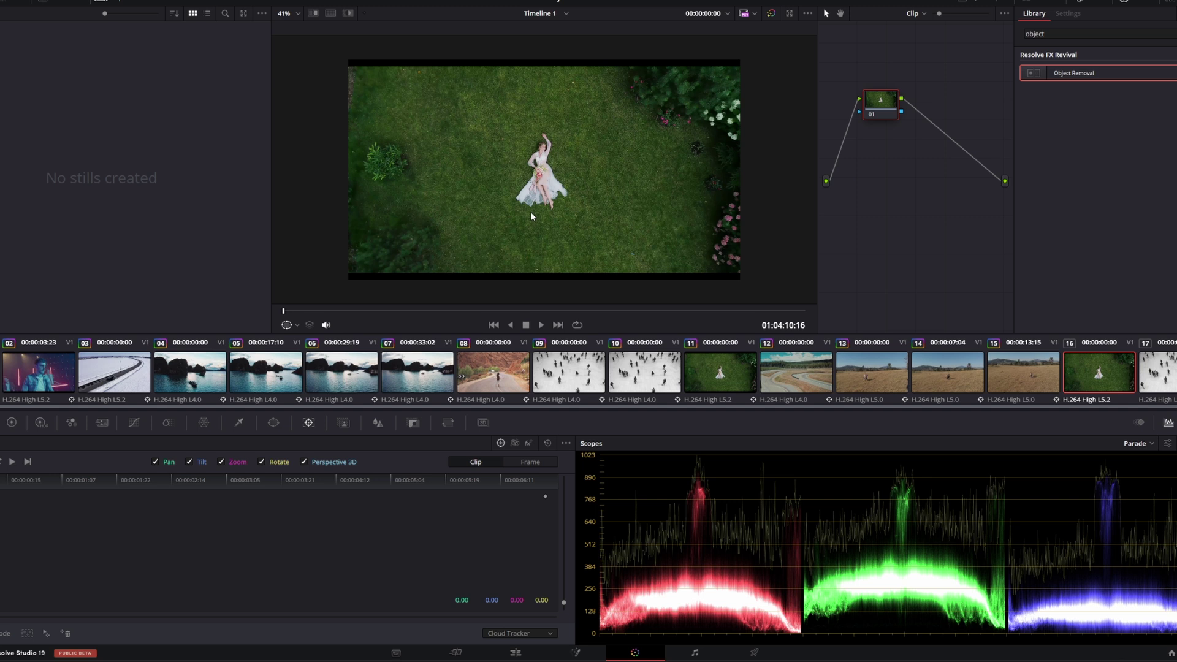
scroll(530, 204, up, 5)
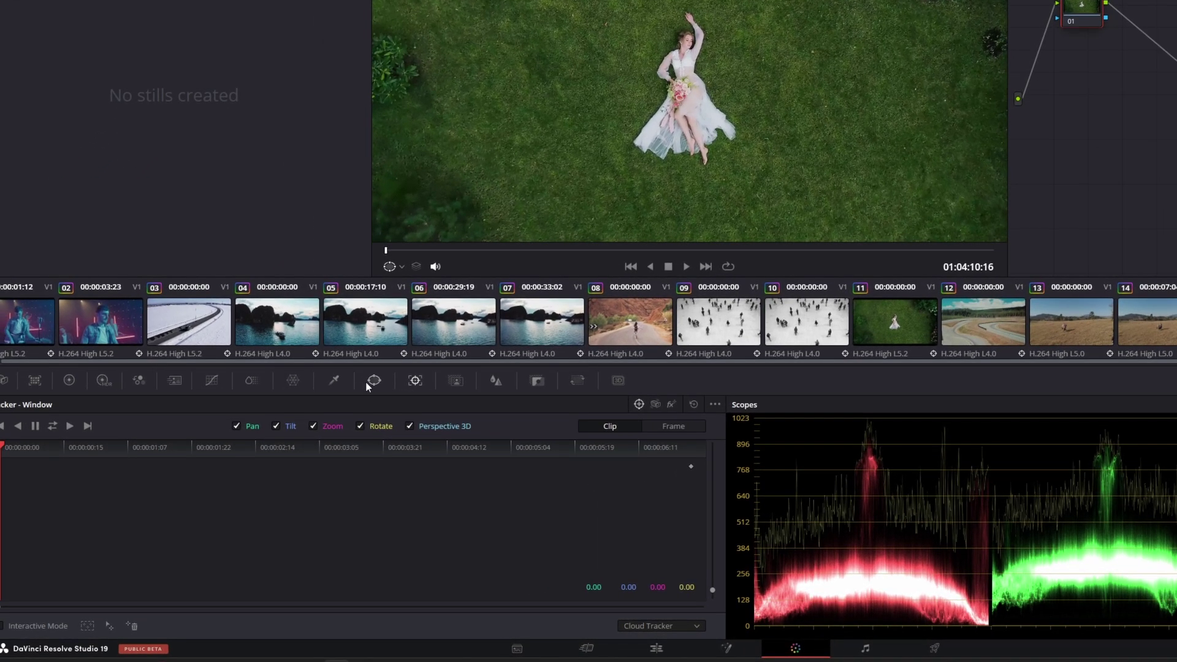
click(373, 381)
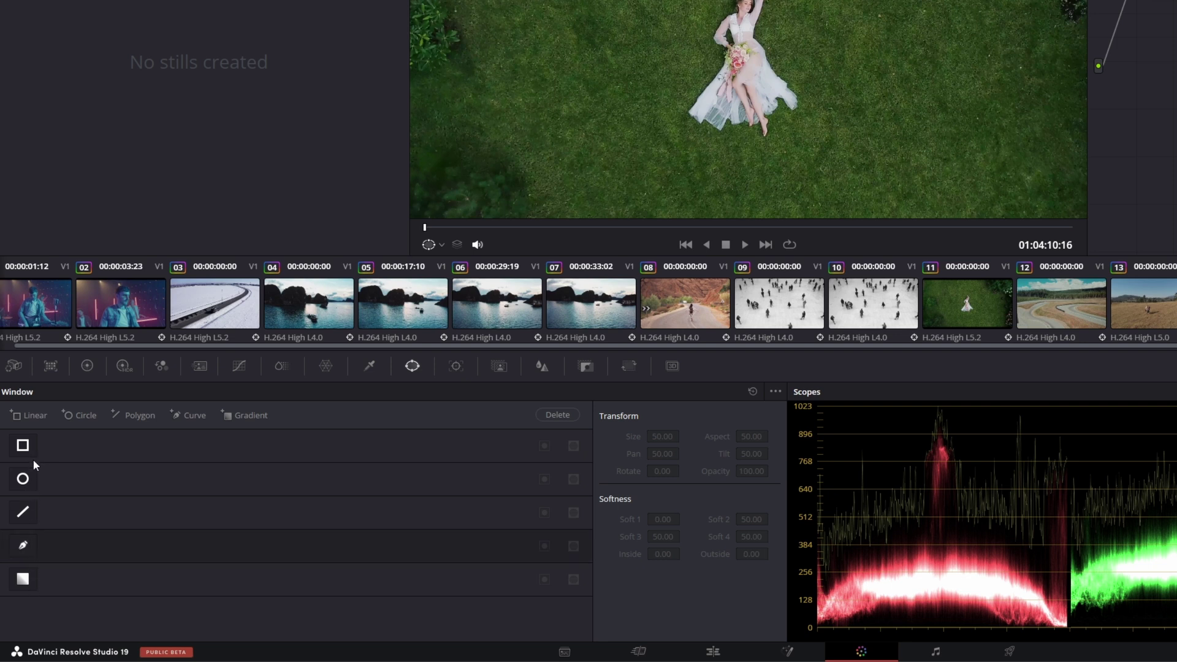
click(23, 547)
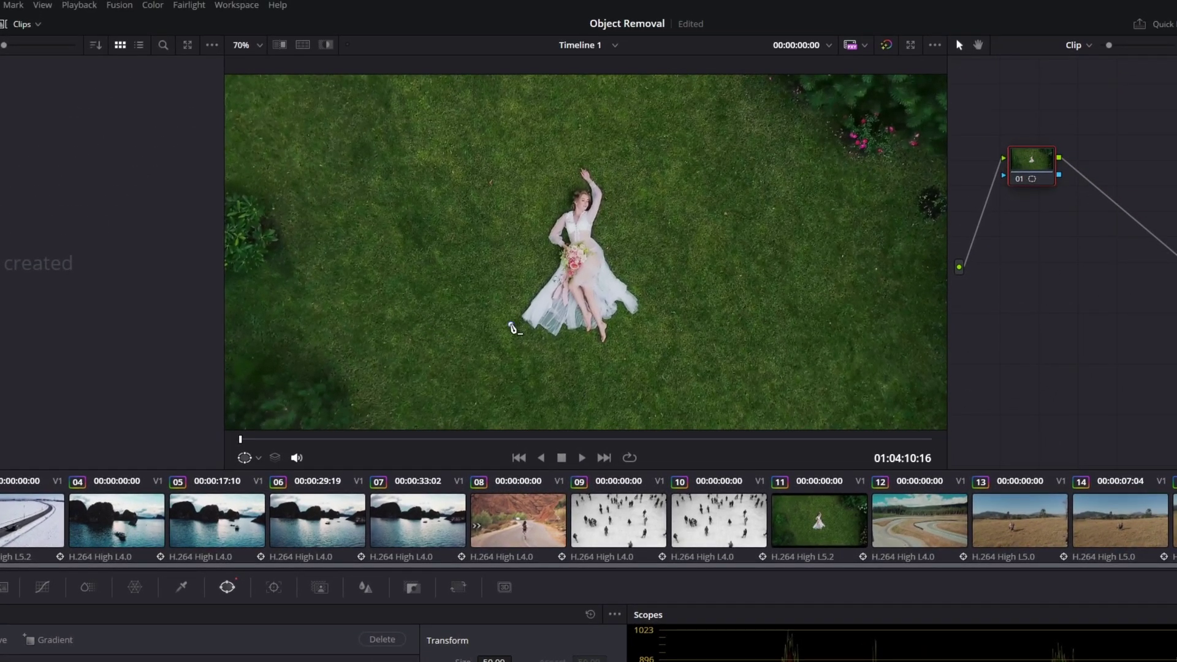
click(584, 356)
click(611, 354)
click(636, 341)
click(651, 311)
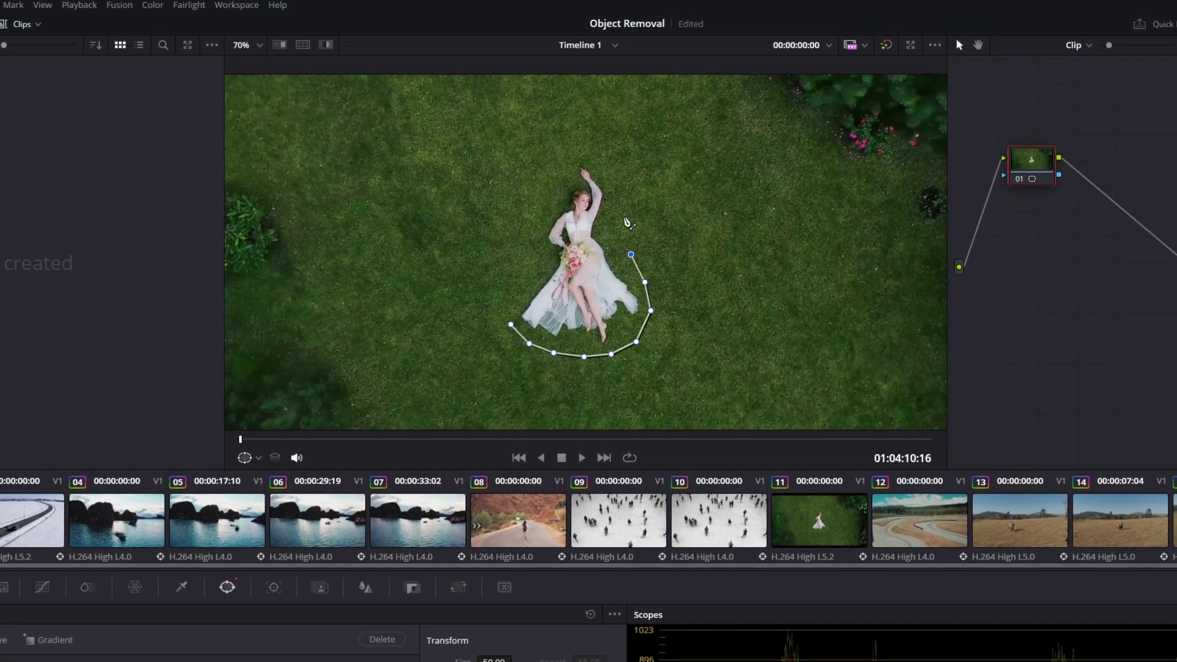
drag(550, 161, 549, 164)
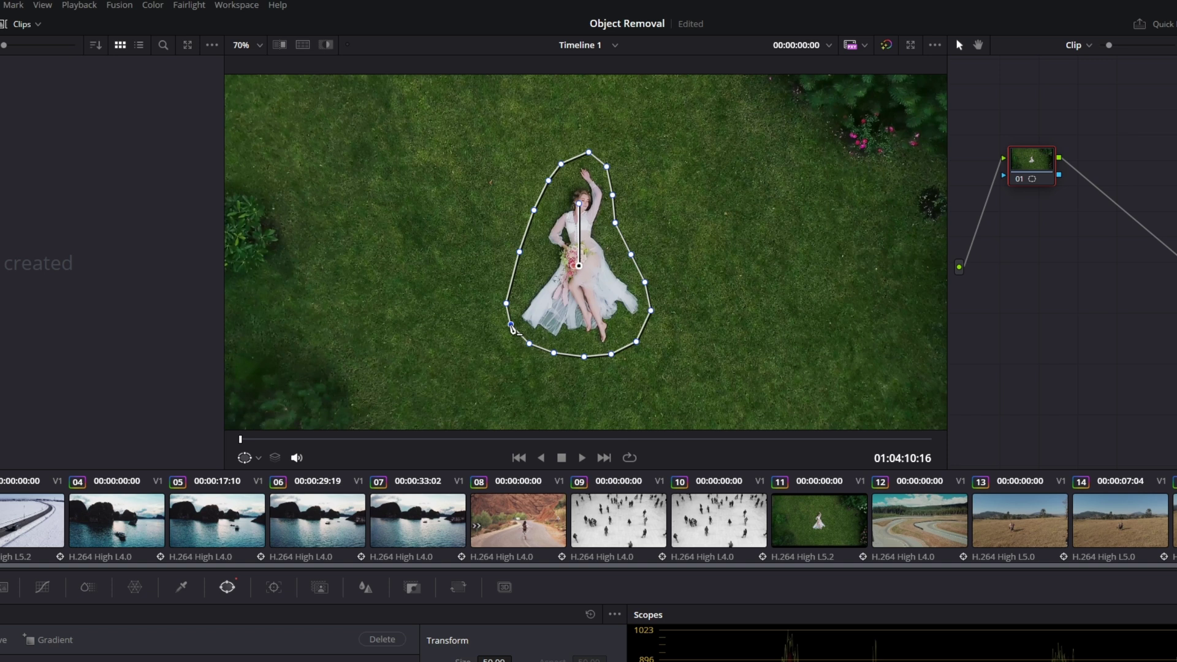
scroll(566, 300, up, 5)
scroll(560, 304, down, 3)
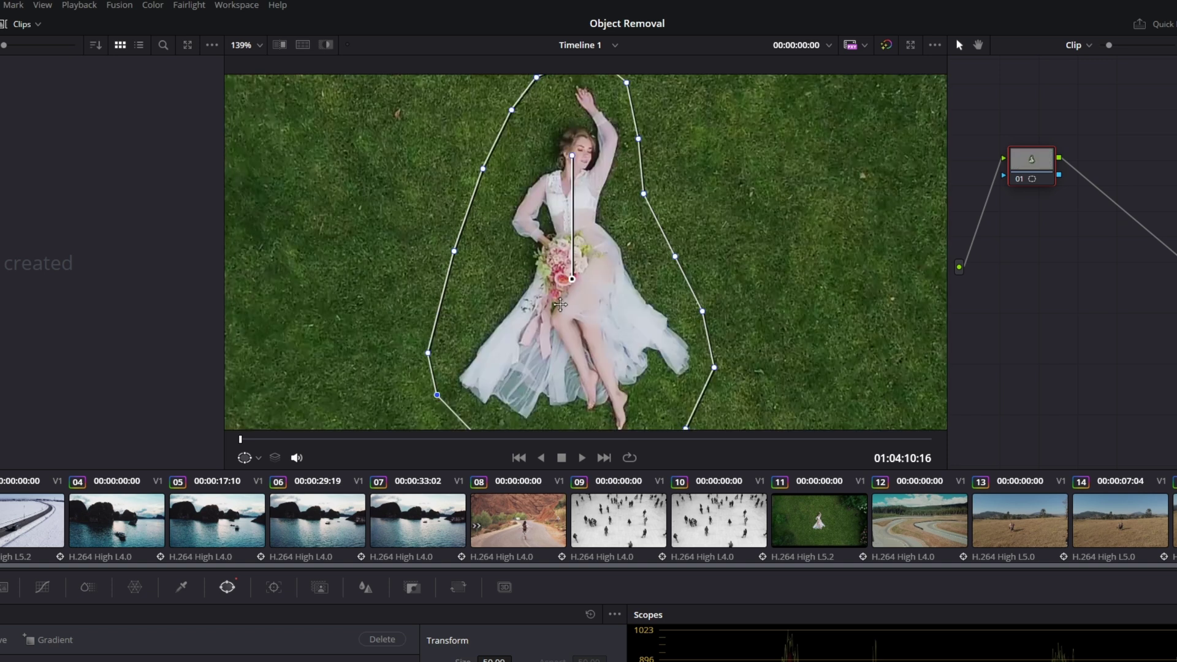
scroll(559, 304, up, 1)
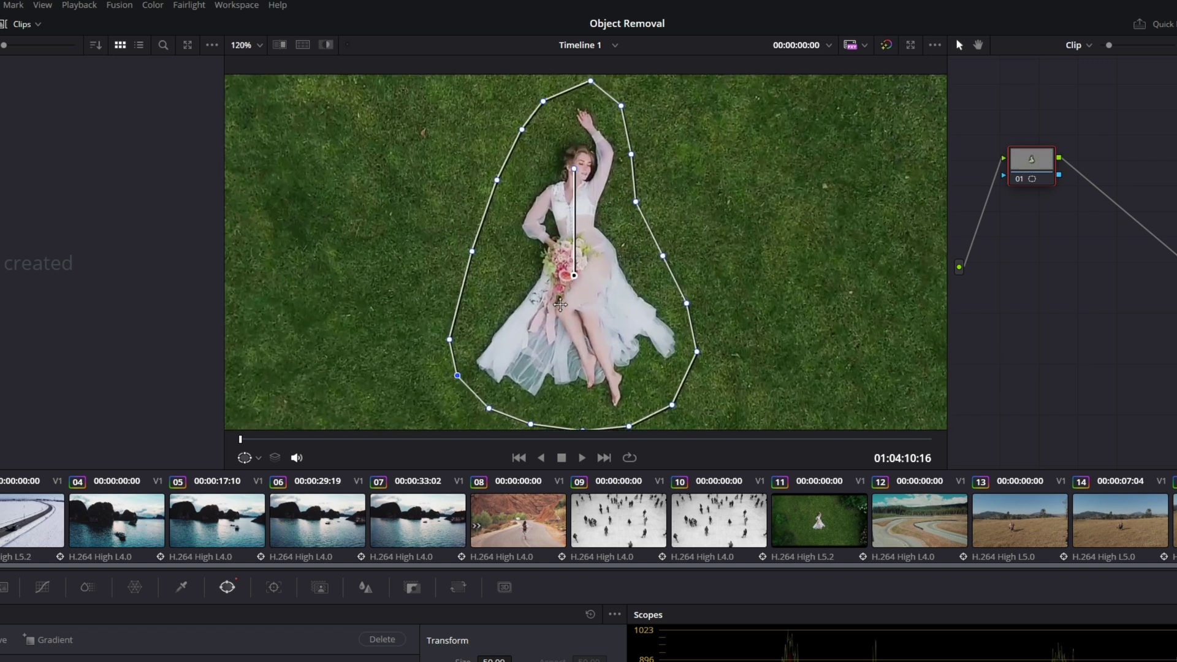
scroll(360, 410, down, 2)
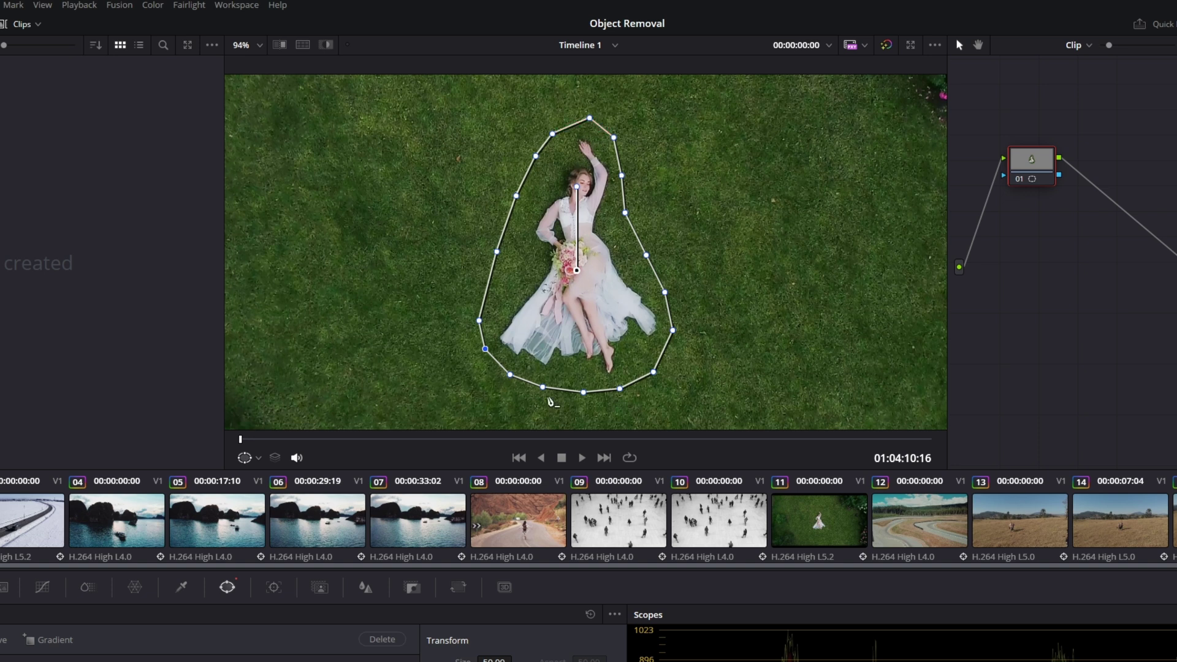
Step: Move the playhead to 01:04:13:06 and keep Cloud Tracker as the window's tracking method
drag(240, 439, 705, 439)
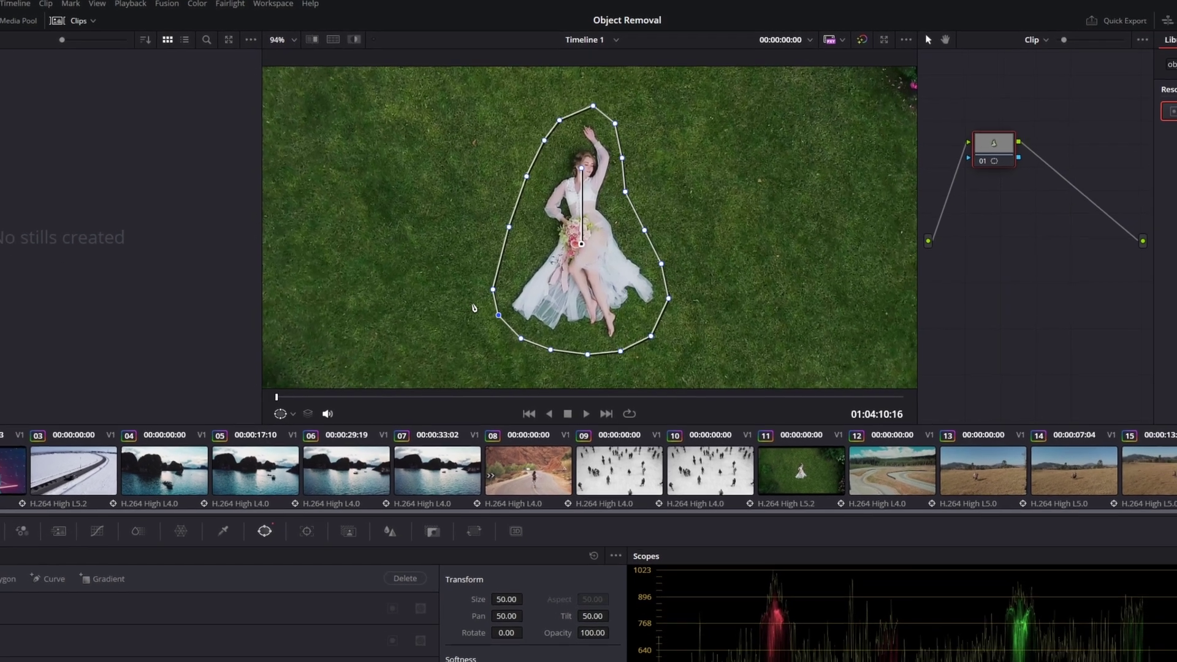
key(space)
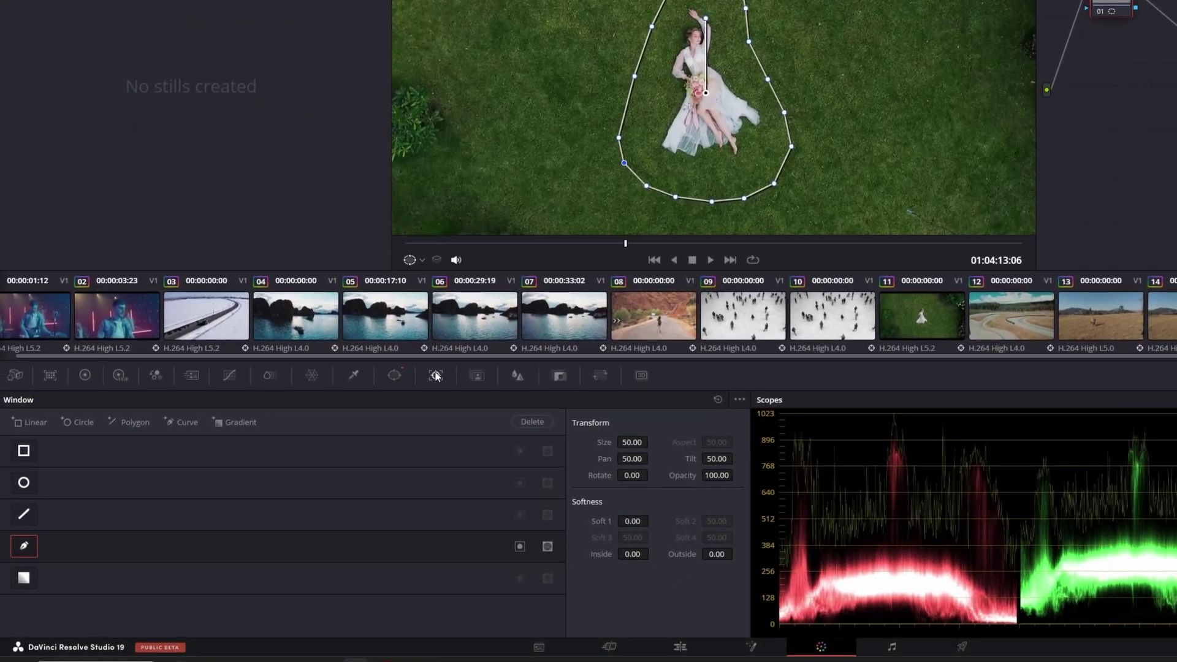
click(361, 458)
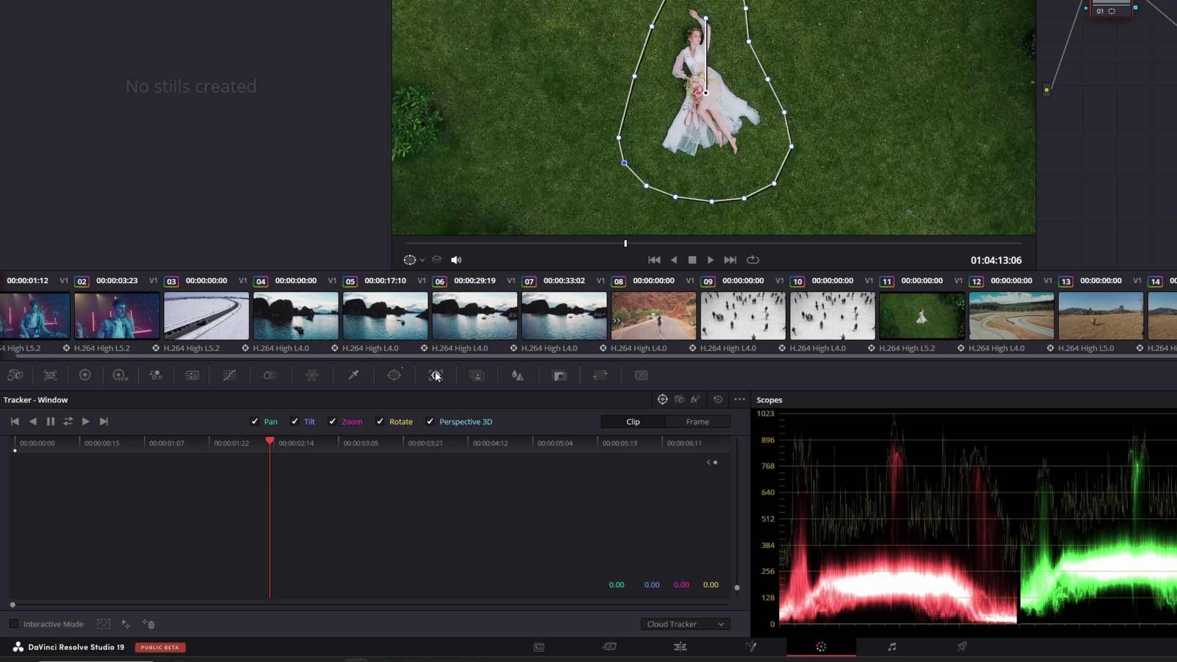
click(652, 623)
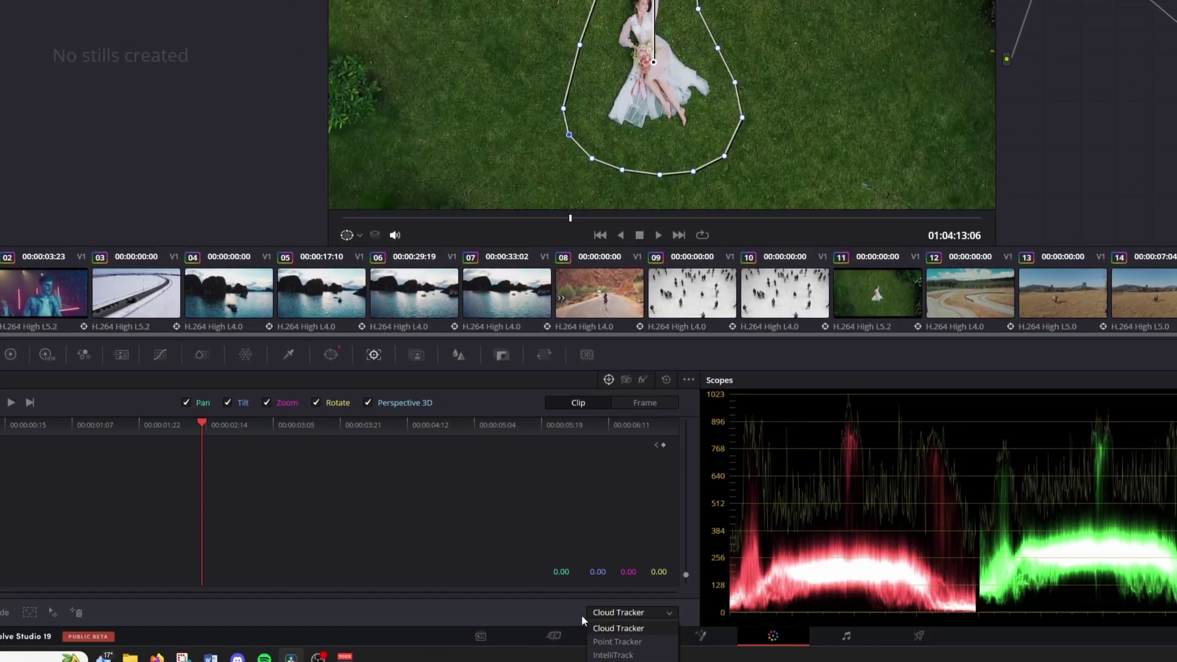
click(618, 611)
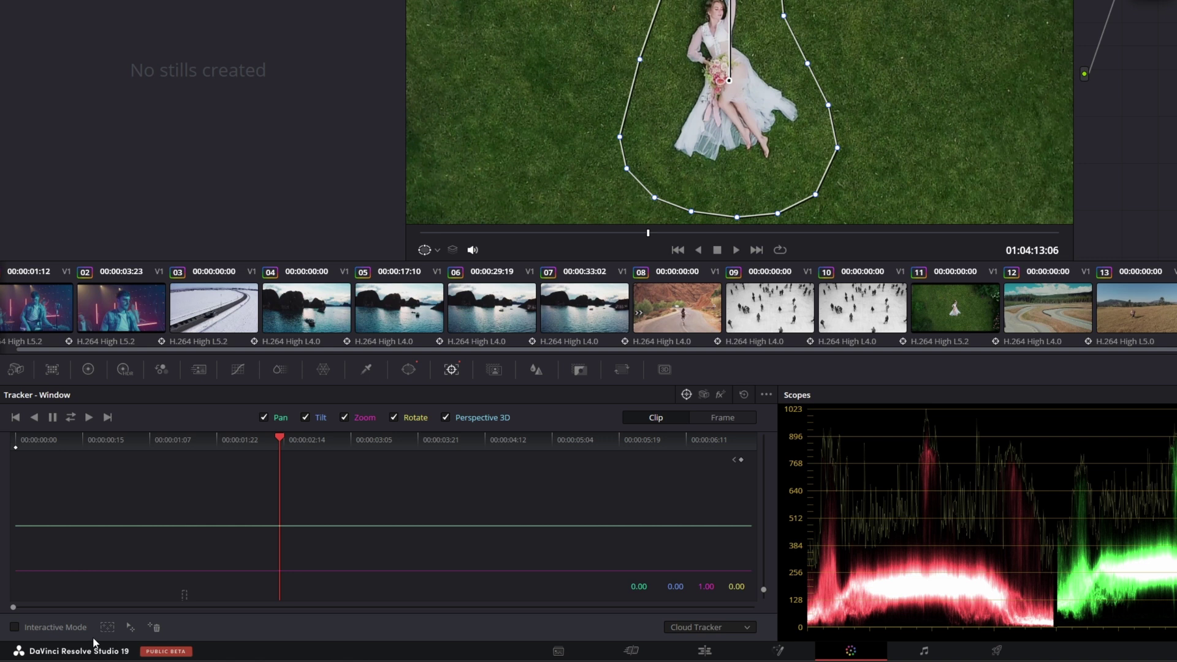
Step: Enable Interactive Mode, track the woman's window forward and in reverse, and check the track through to the clip's end
click(15, 628)
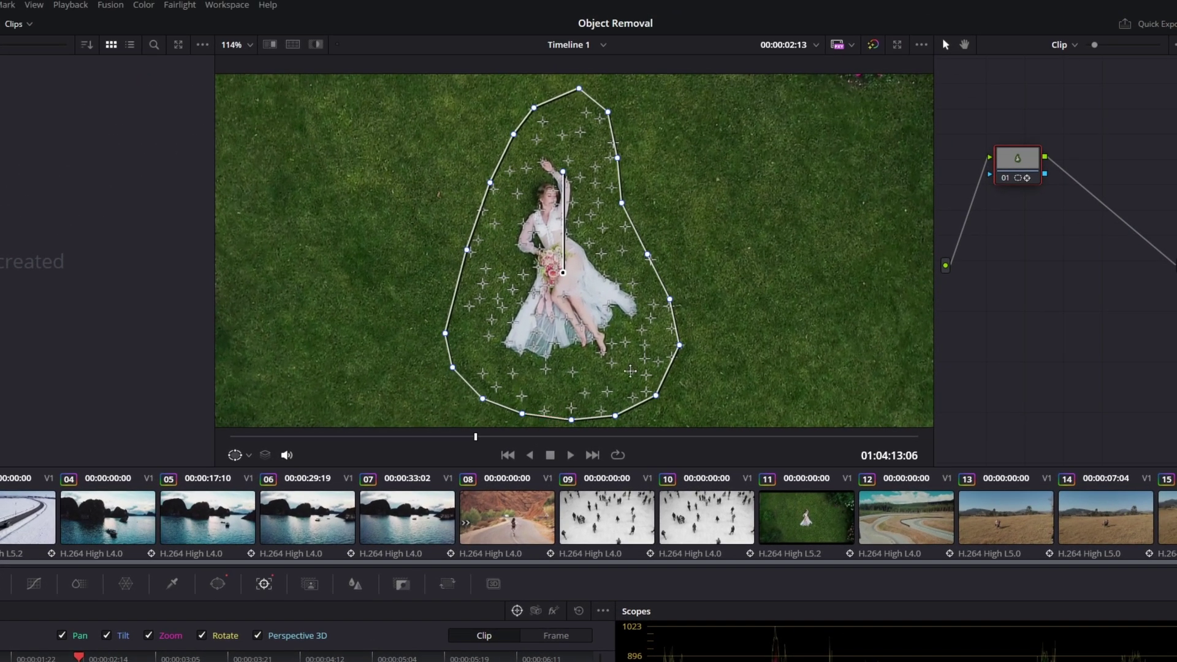
scroll(614, 156, up, 3)
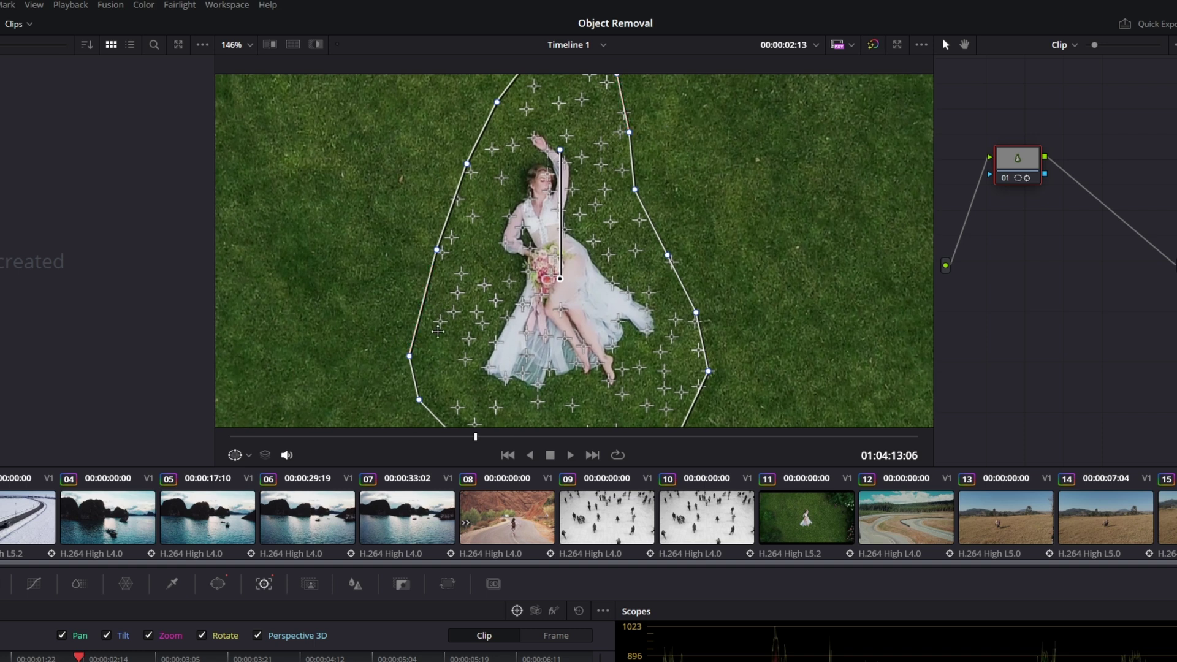
drag(434, 307, 494, 351)
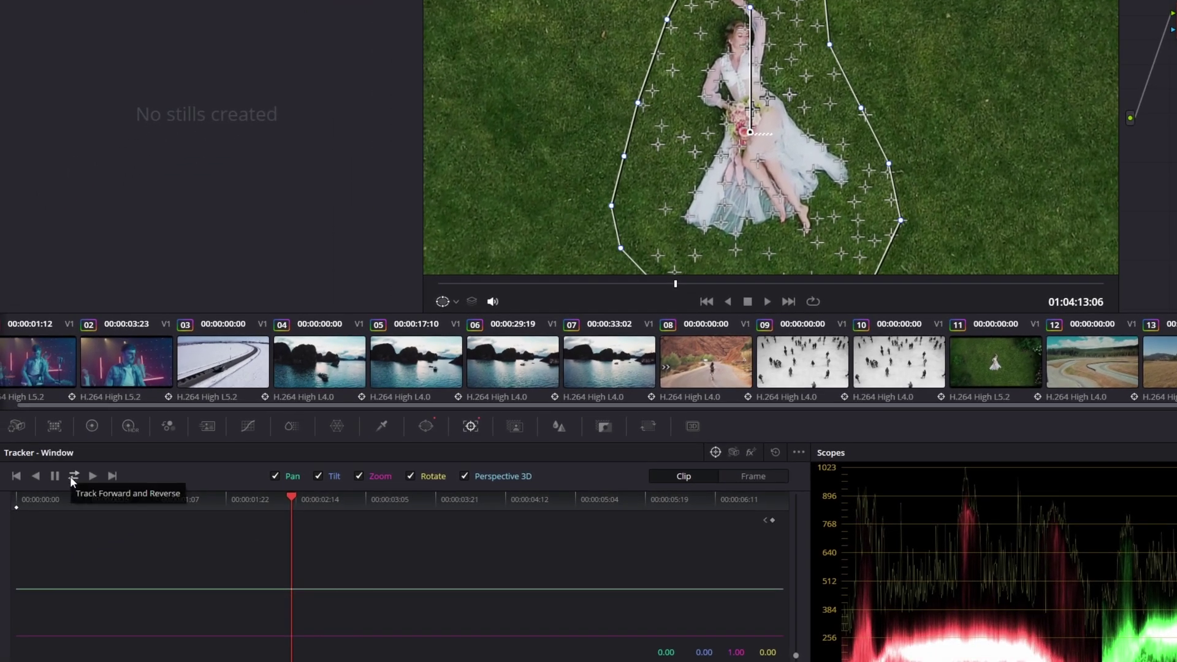
click(74, 476)
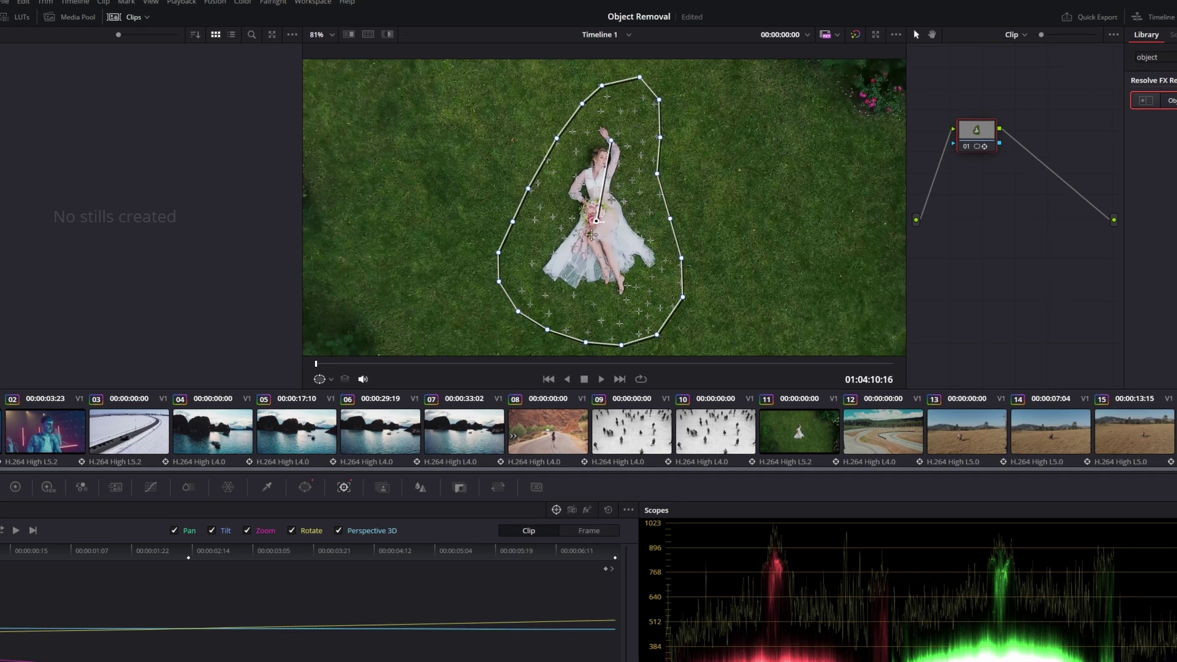
drag(315, 363, 875, 347)
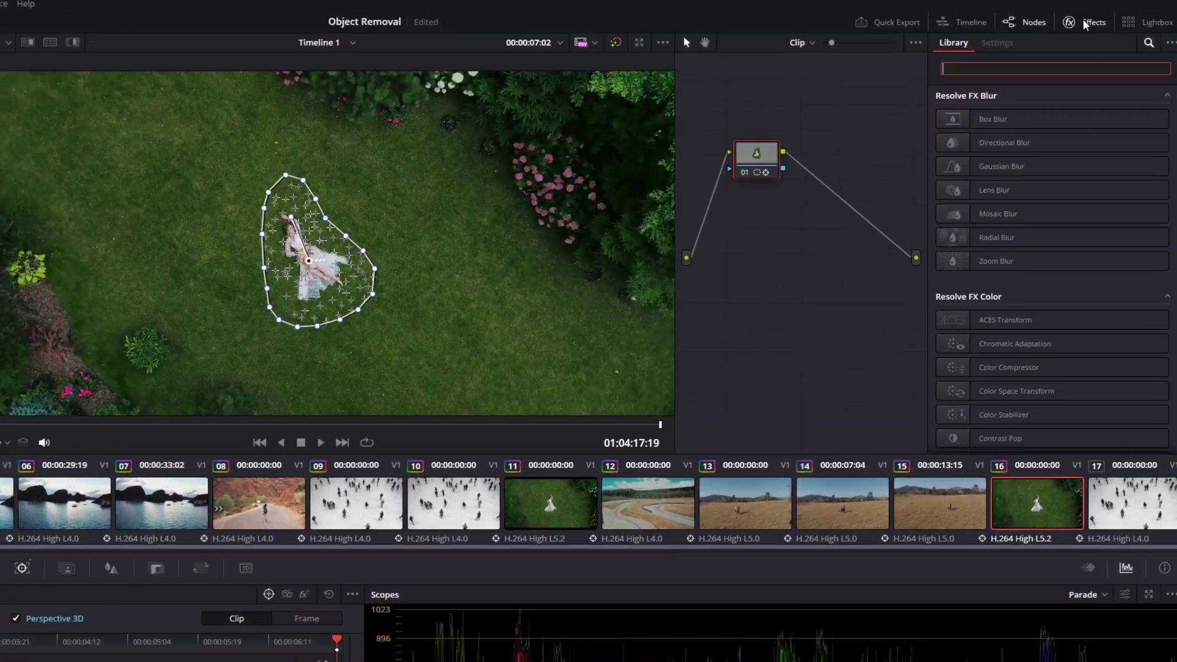
Step: Find the Object Removal effect in the effects library and apply it to node 01
text(object)
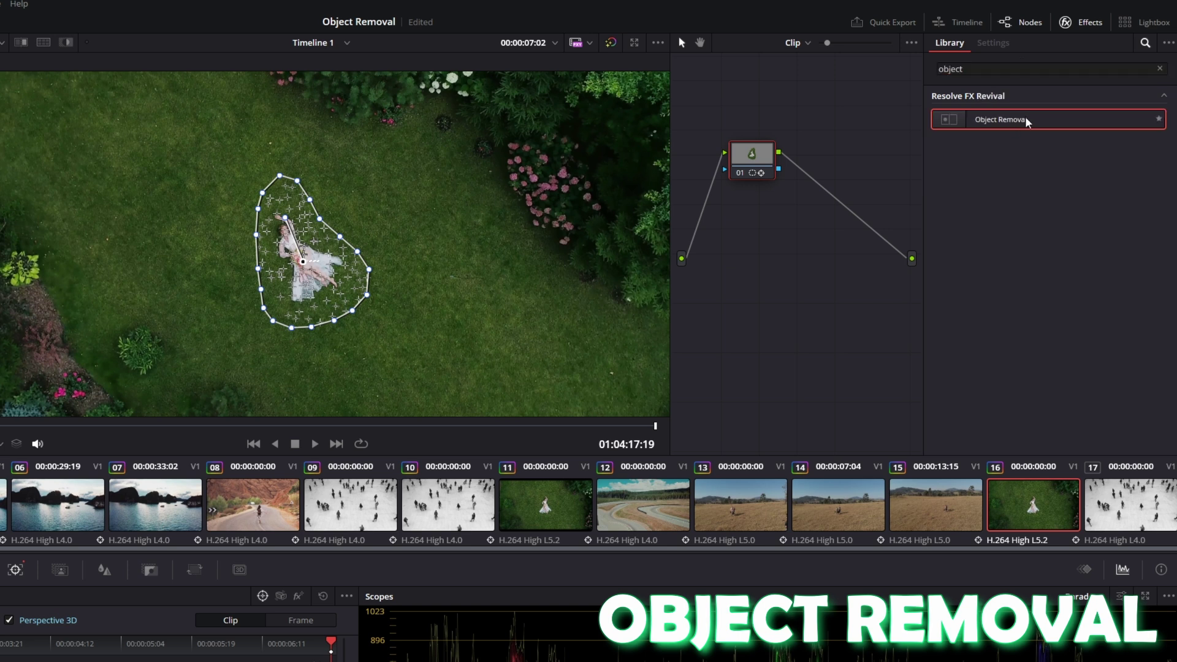
drag(1026, 119, 758, 159)
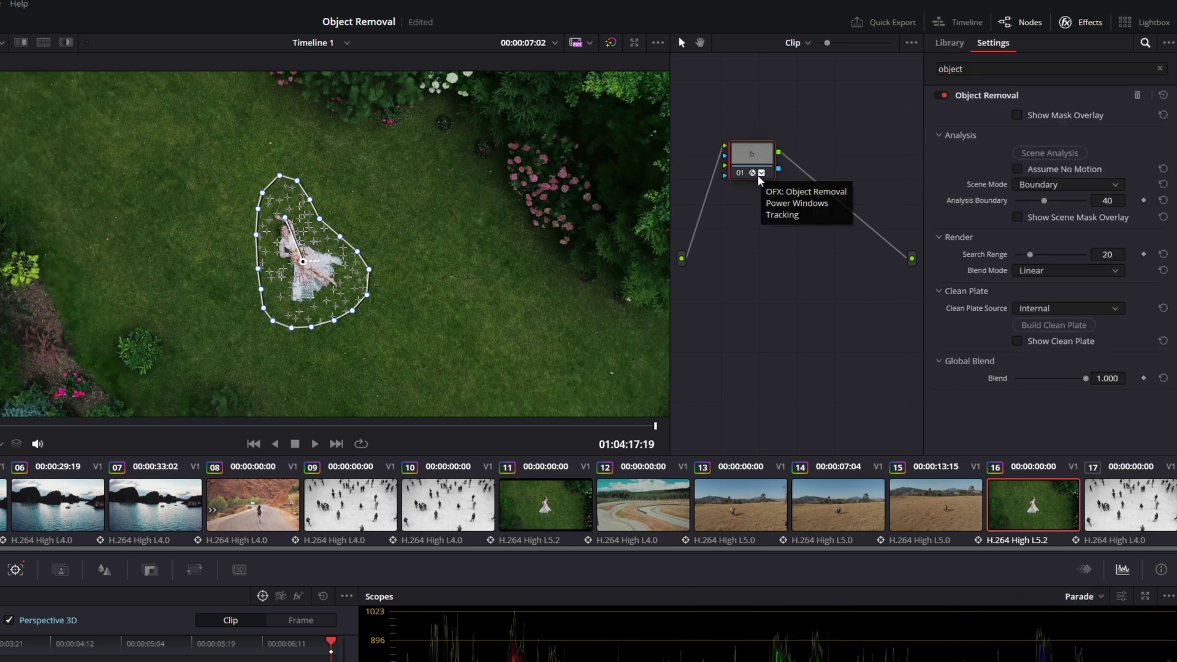
Step: Run Scene Analysis and build the clean plate for Object Removal, inspecting the masked grass area up close
click(1029, 158)
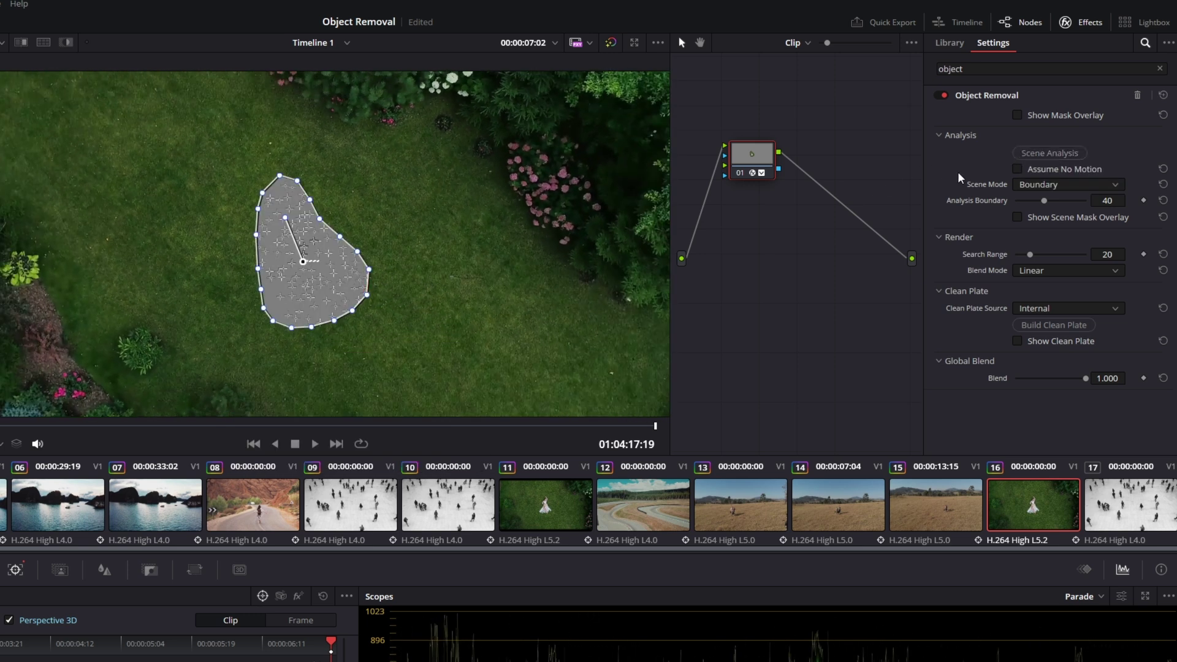
click(1078, 326)
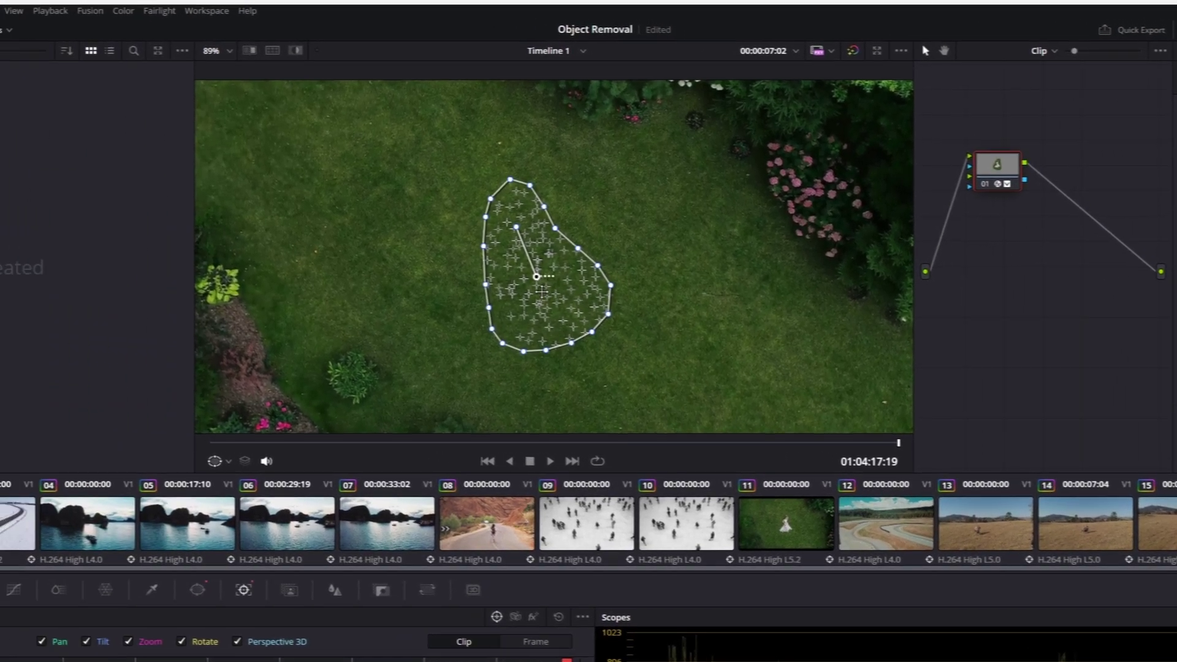
scroll(542, 293, up, 3)
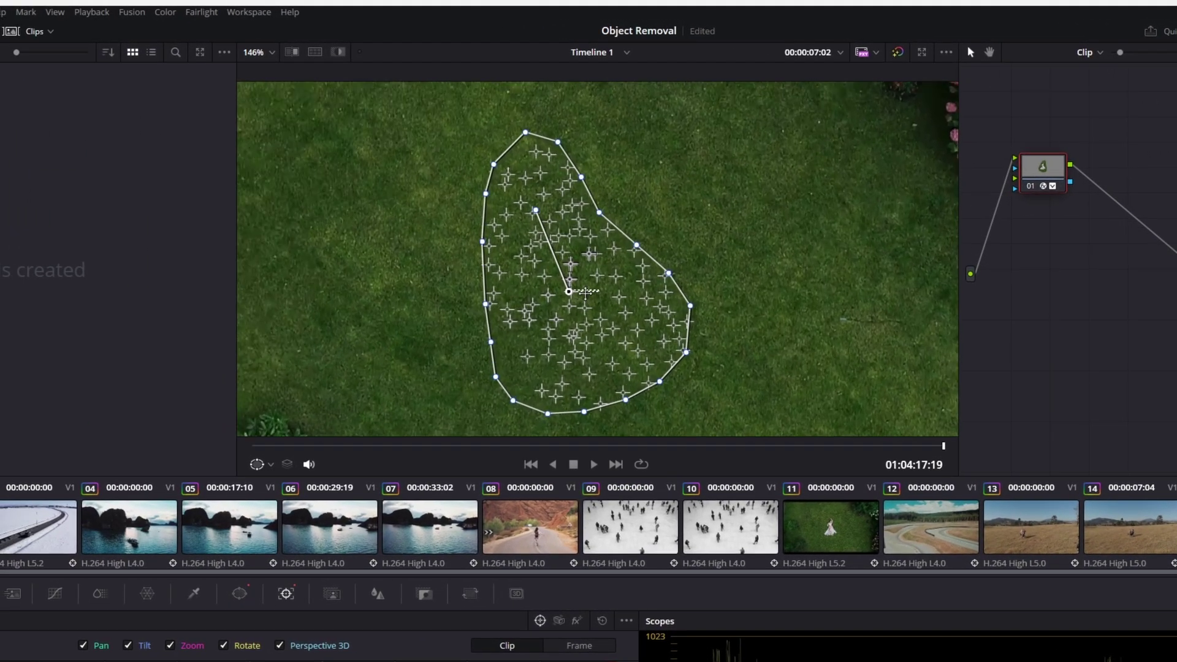
scroll(715, 296, down, 2)
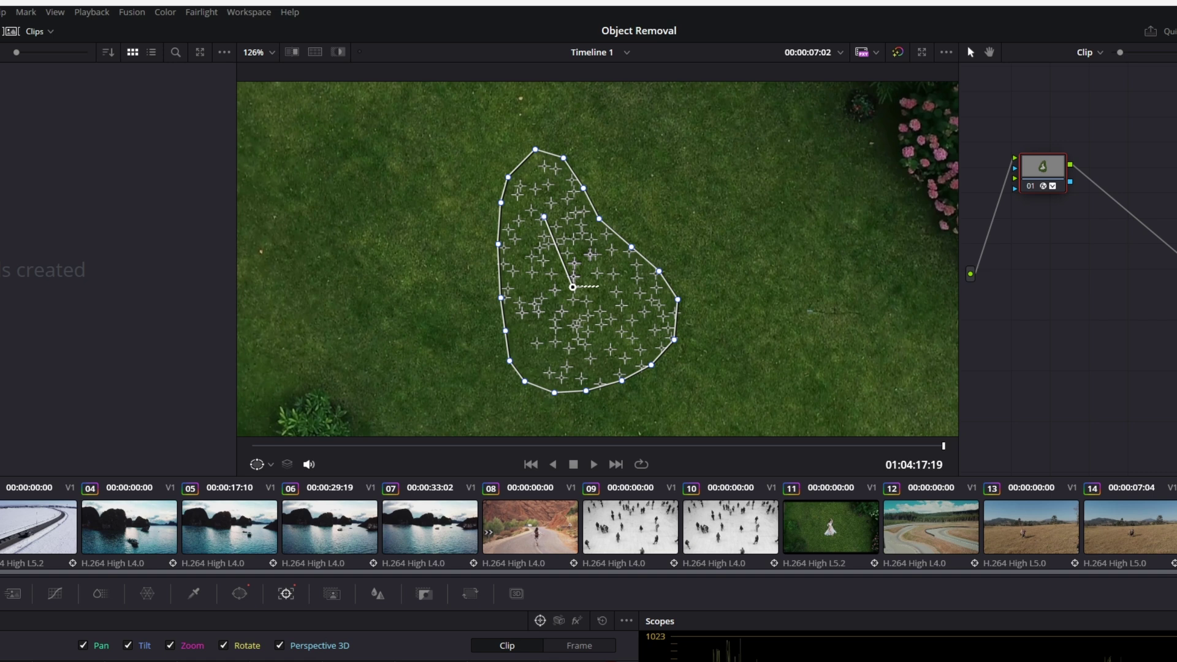
scroll(605, 300, up, 4)
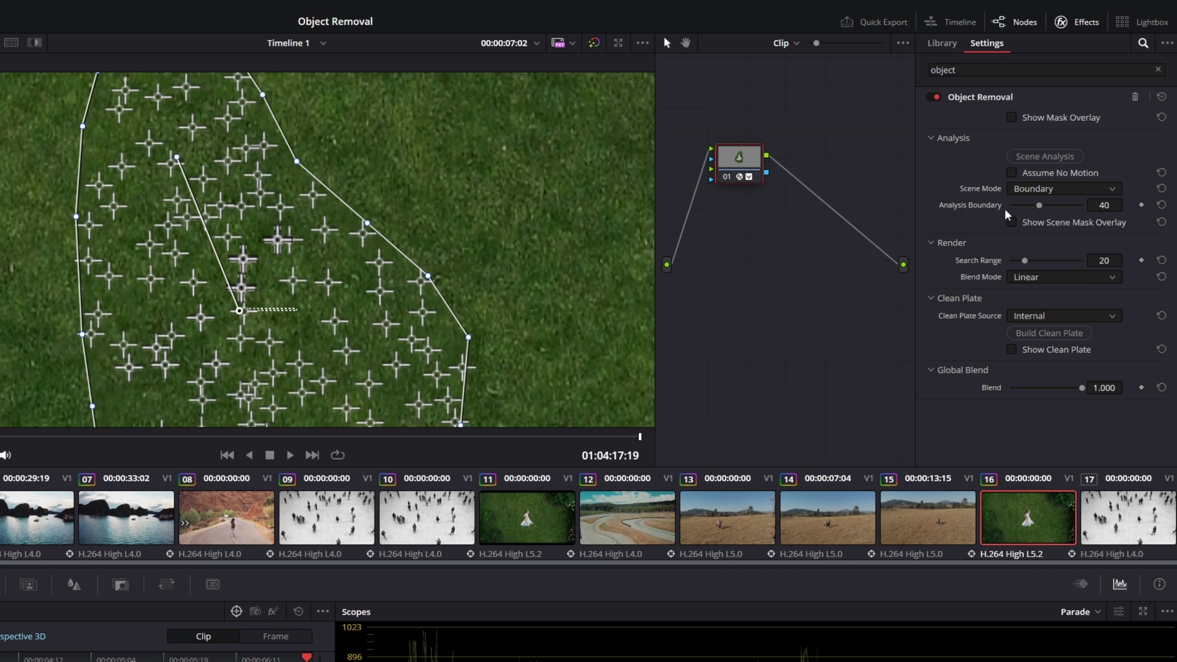
scroll(420, 270, down, 5)
scroll(421, 270, down, 1)
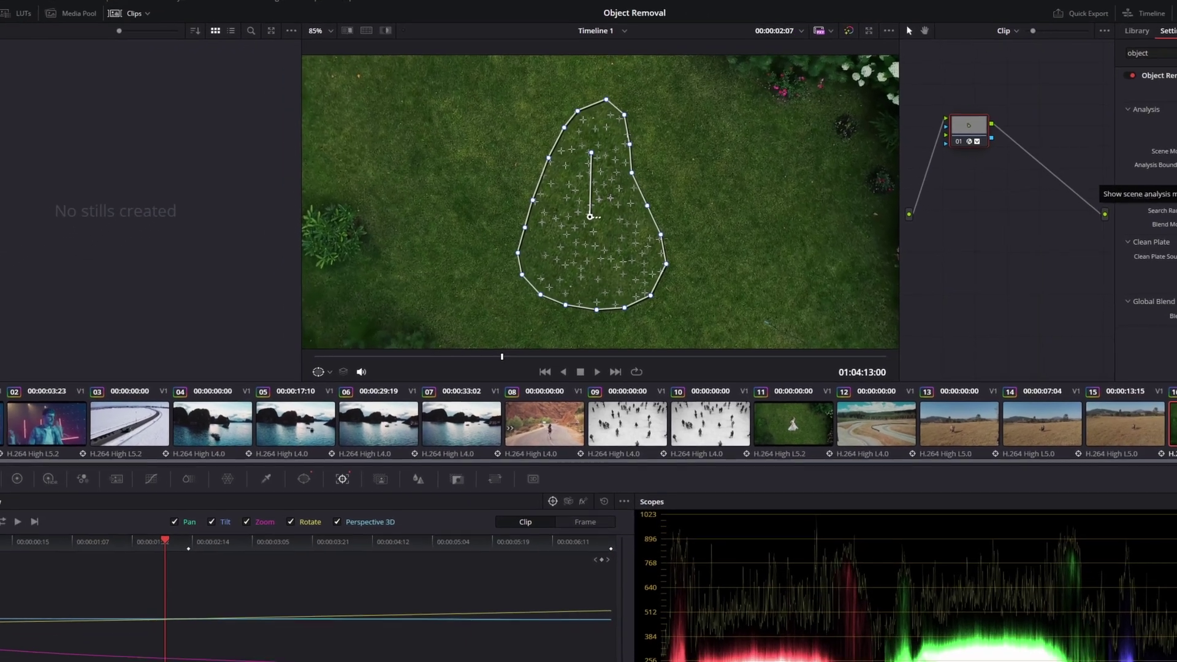
Step: Switch to the black-and-white crowd clip through the Edit page, open it for color work and park the playhead at 01:04:27:12
click(582, 652)
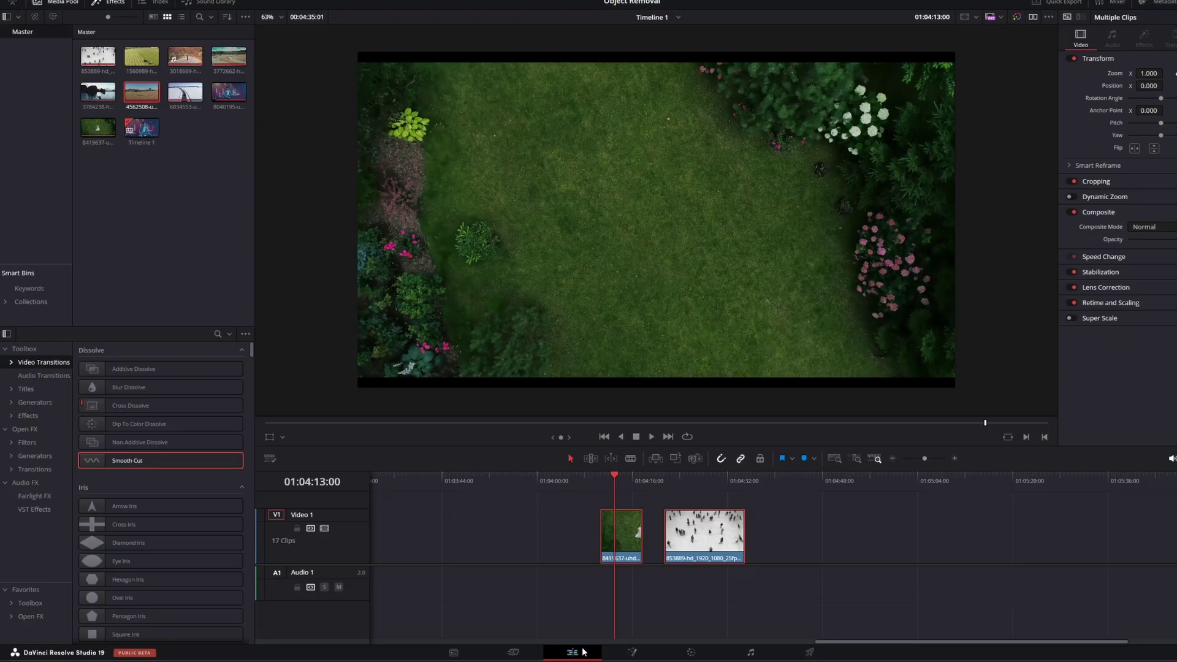
click(699, 479)
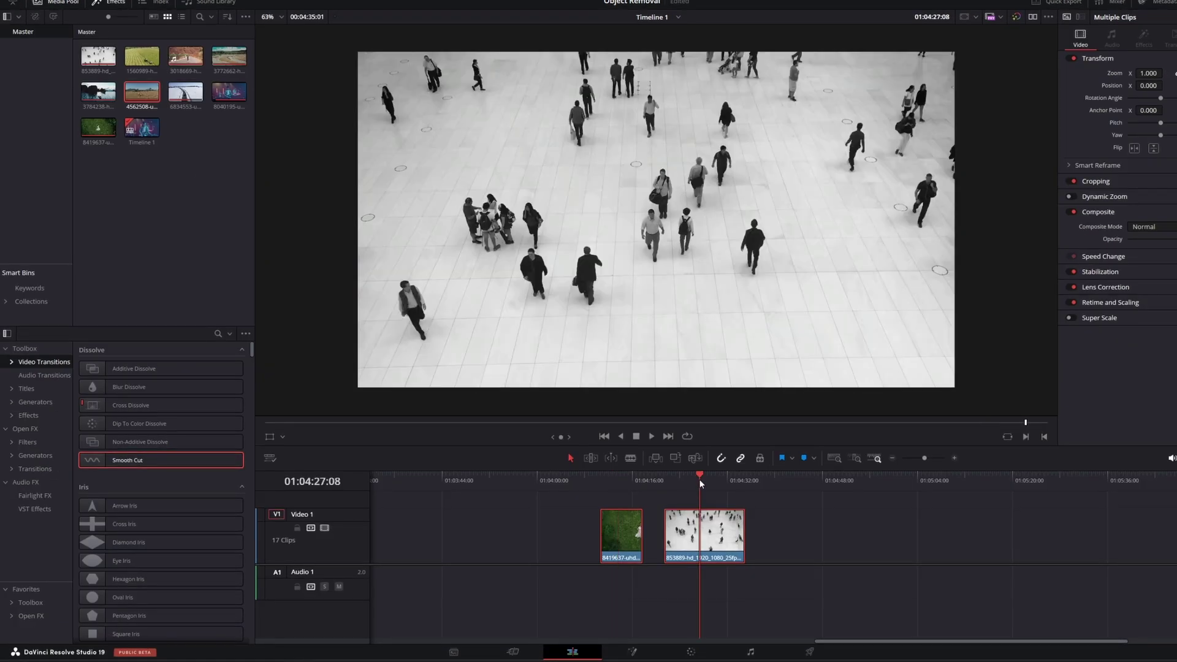
click(688, 651)
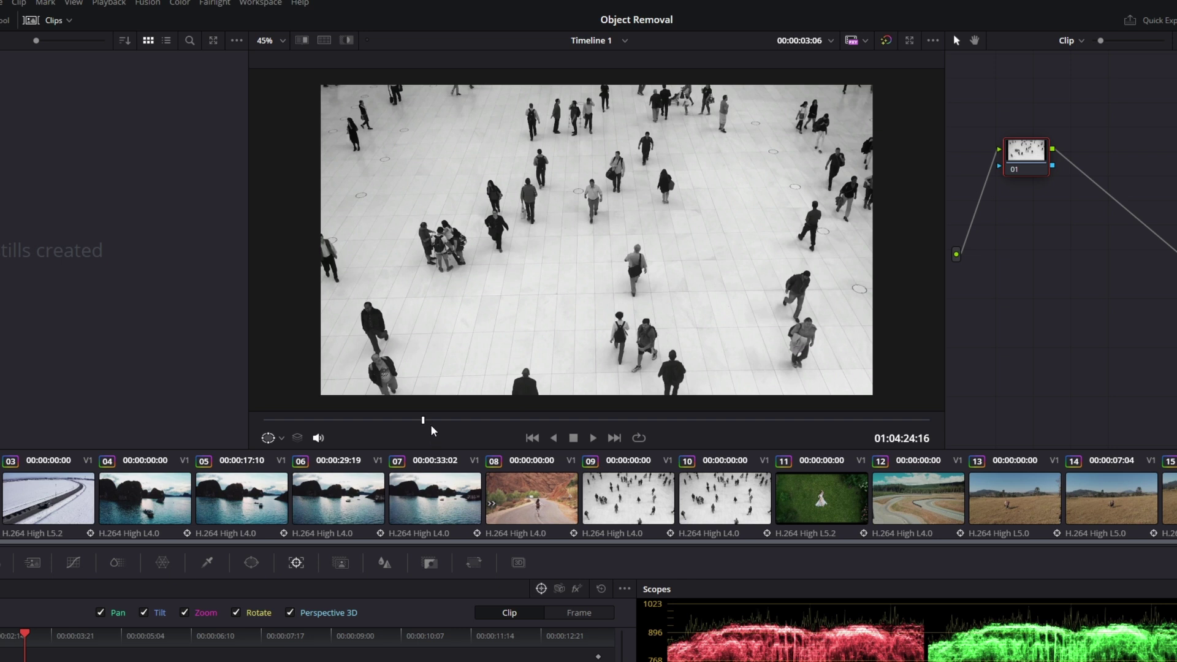
drag(429, 402, 562, 420)
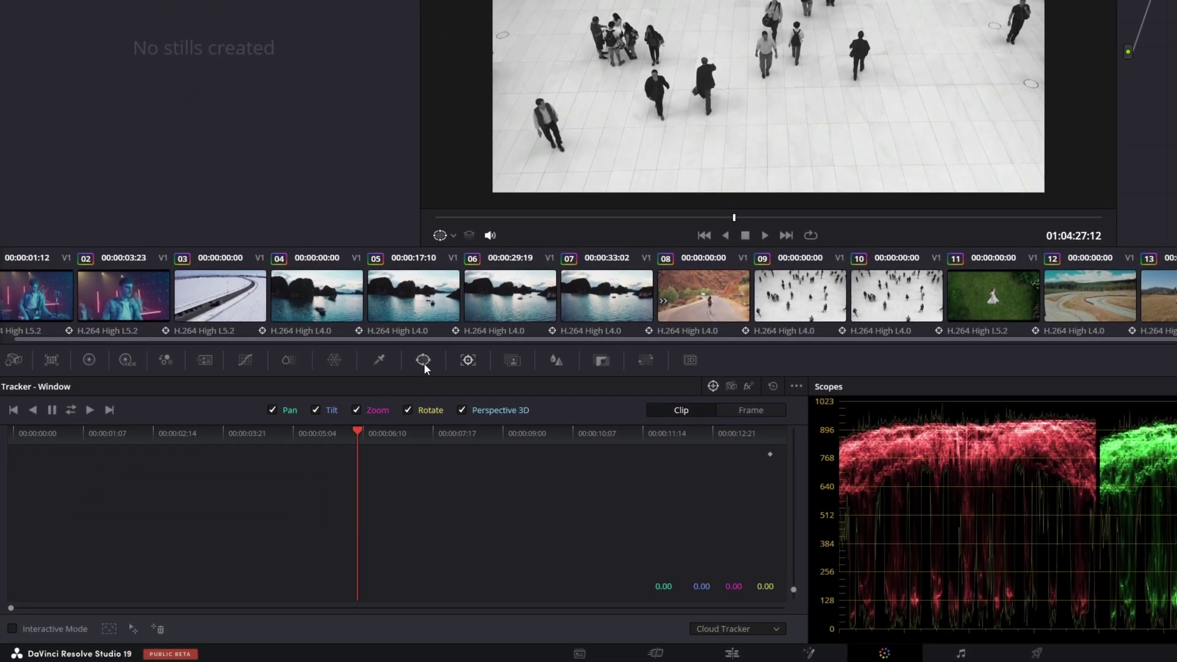
Step: Draw a closed curve window around the man walking in the crowd frame's lower-left area and open the tracker for it
click(424, 363)
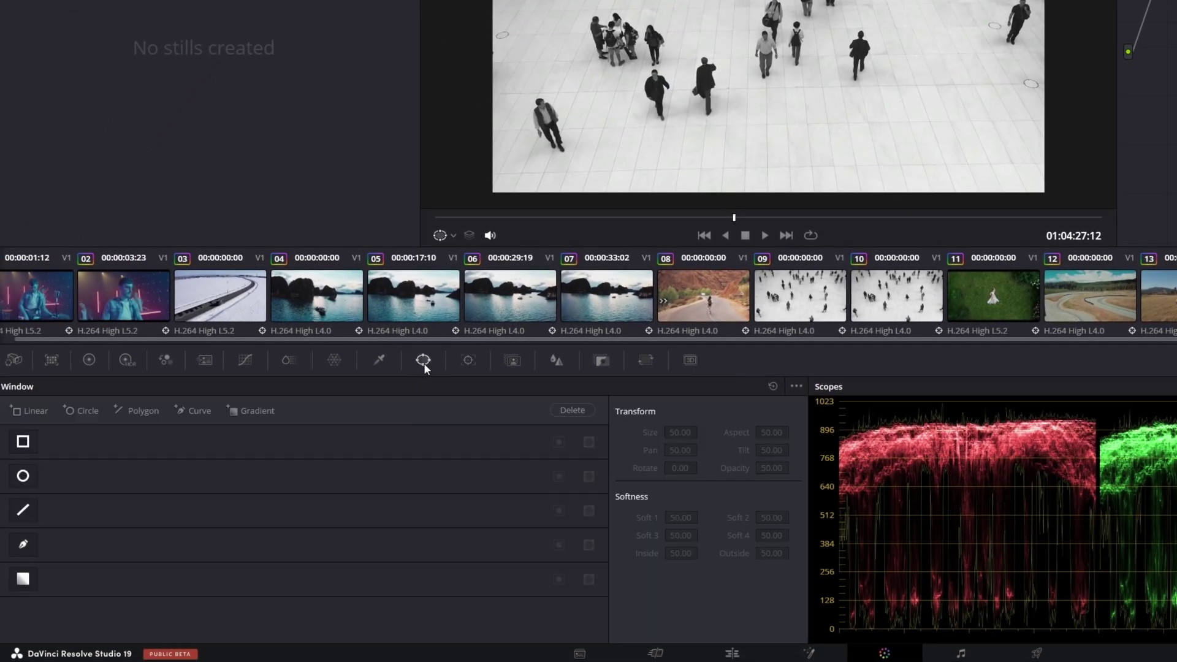
click(24, 543)
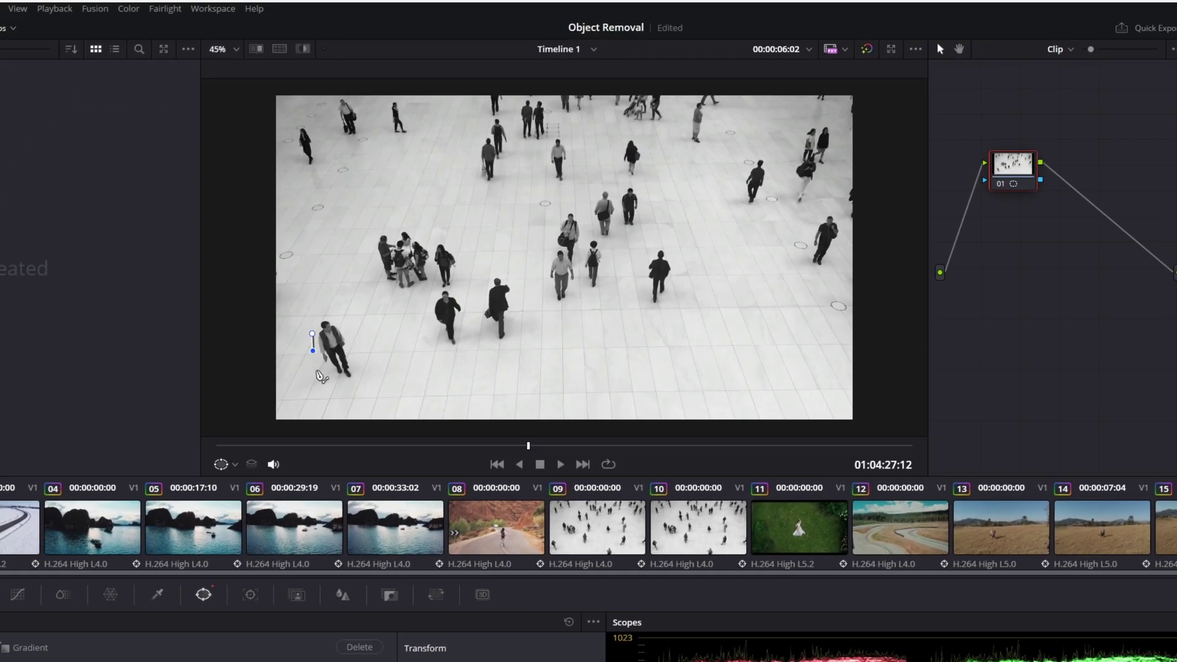
click(324, 310)
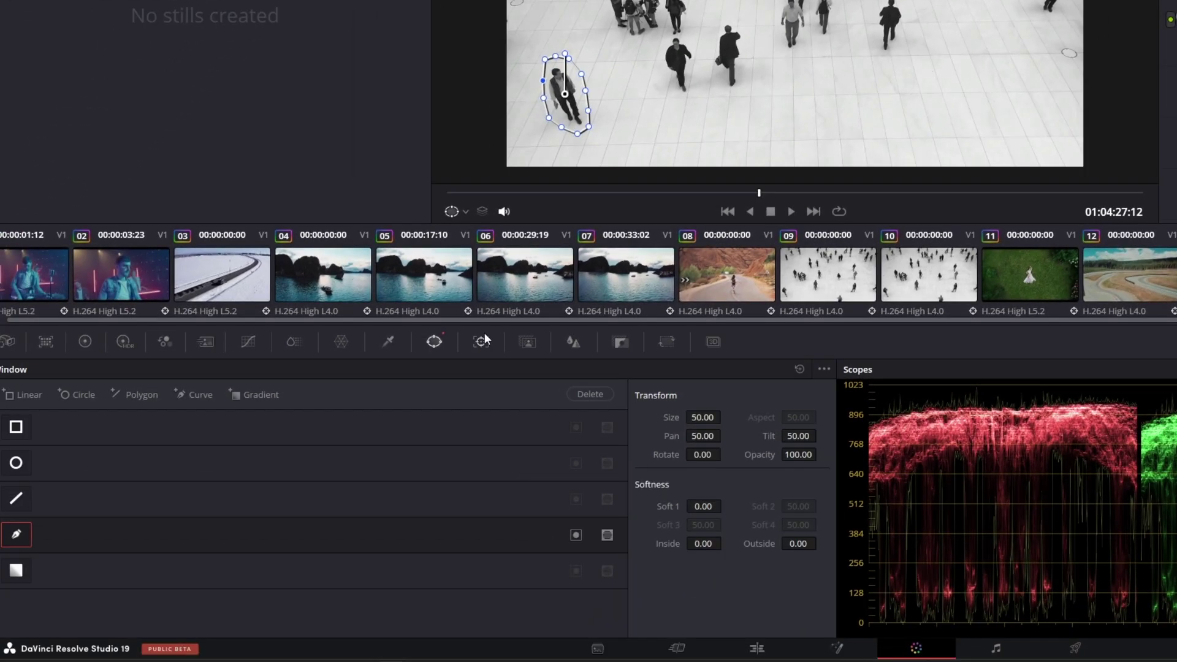
click(483, 340)
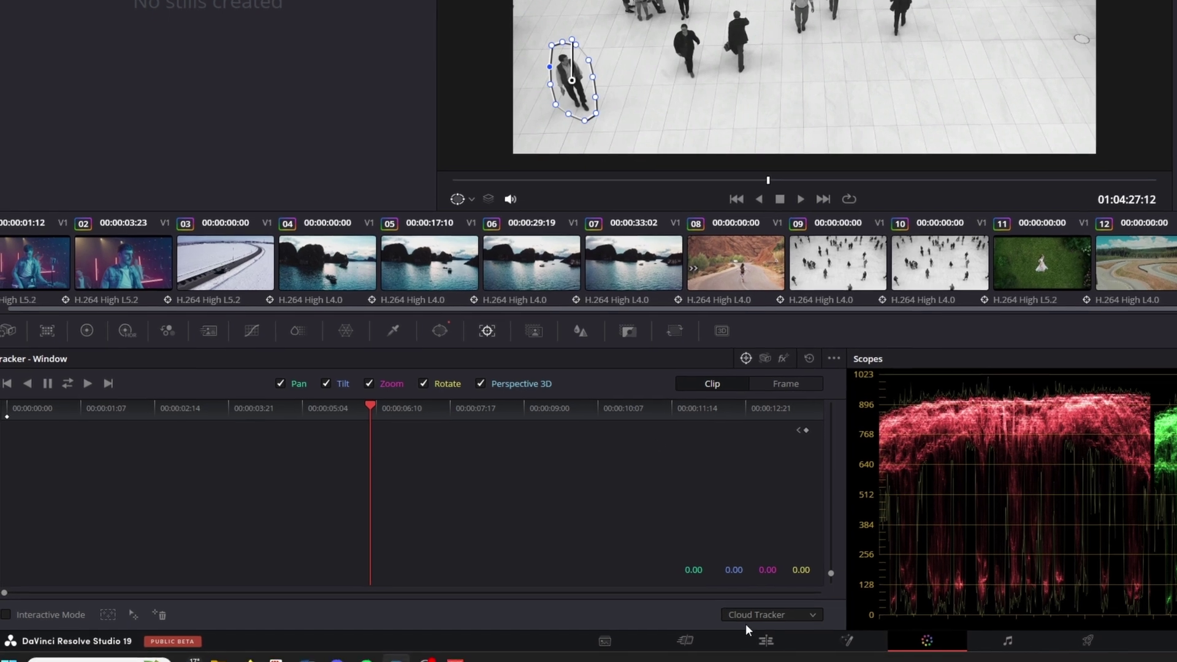
Step: Set the tracker to IntelliTrack and track the walking man's curve window both forward and backward through the clip
click(735, 622)
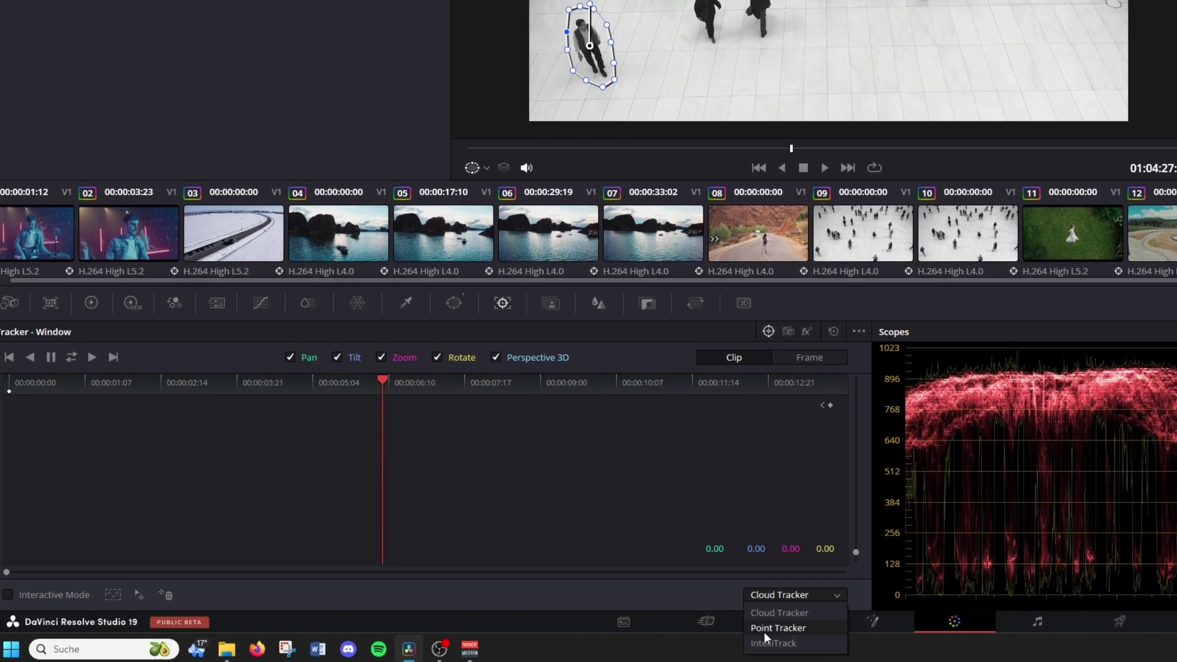
click(733, 661)
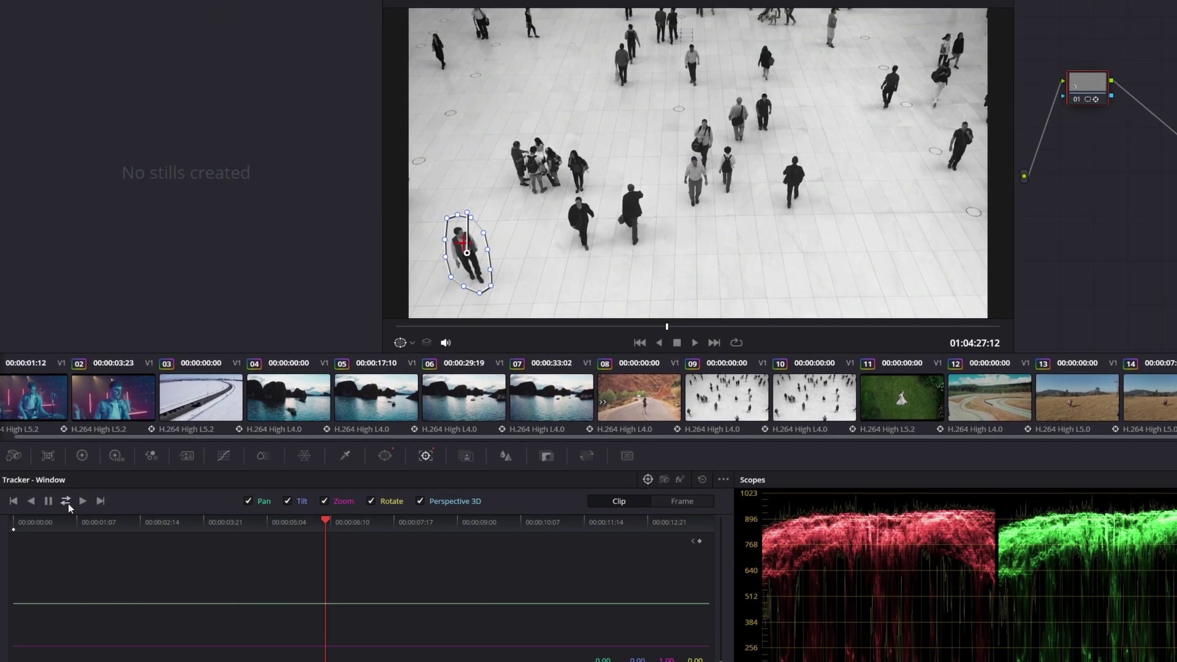
click(62, 503)
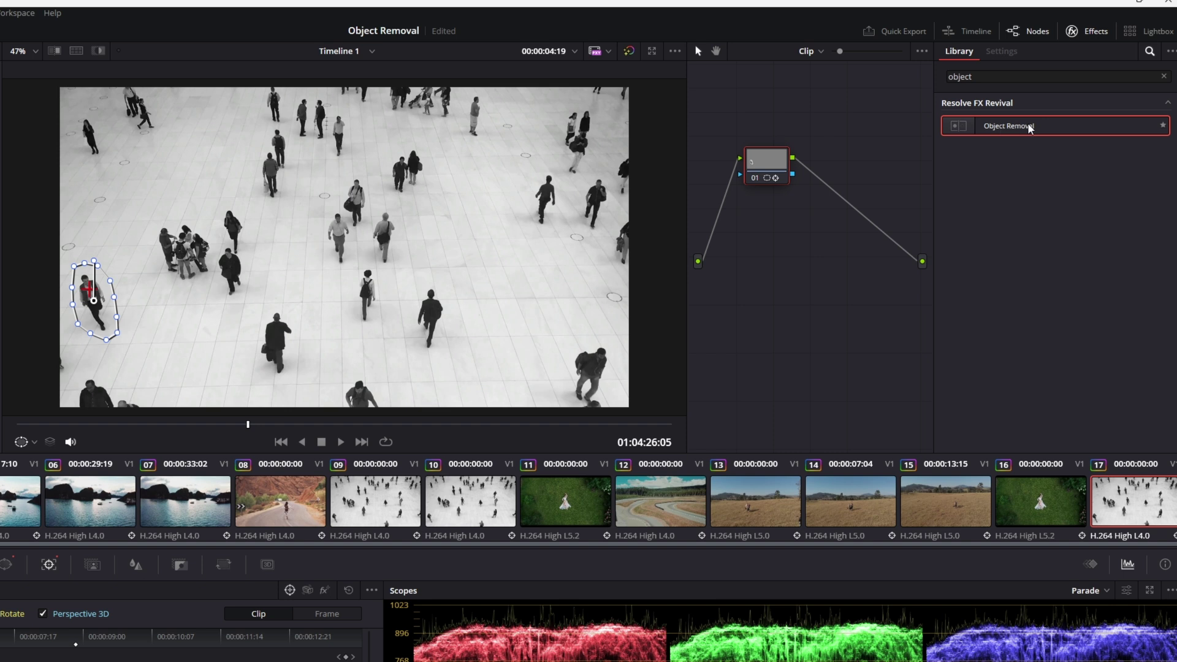
Step: Apply Object Removal to node 01, run Scene Analysis and build the clean plate, checking the removed man at other frames
drag(1030, 127, 768, 163)
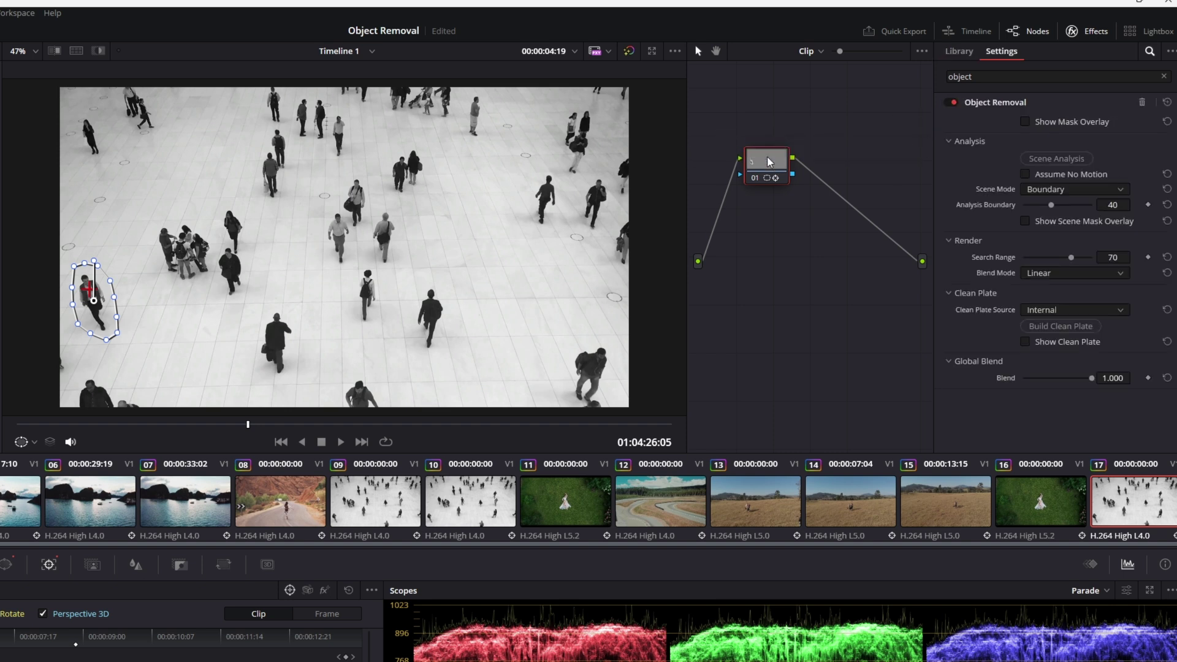
click(1049, 162)
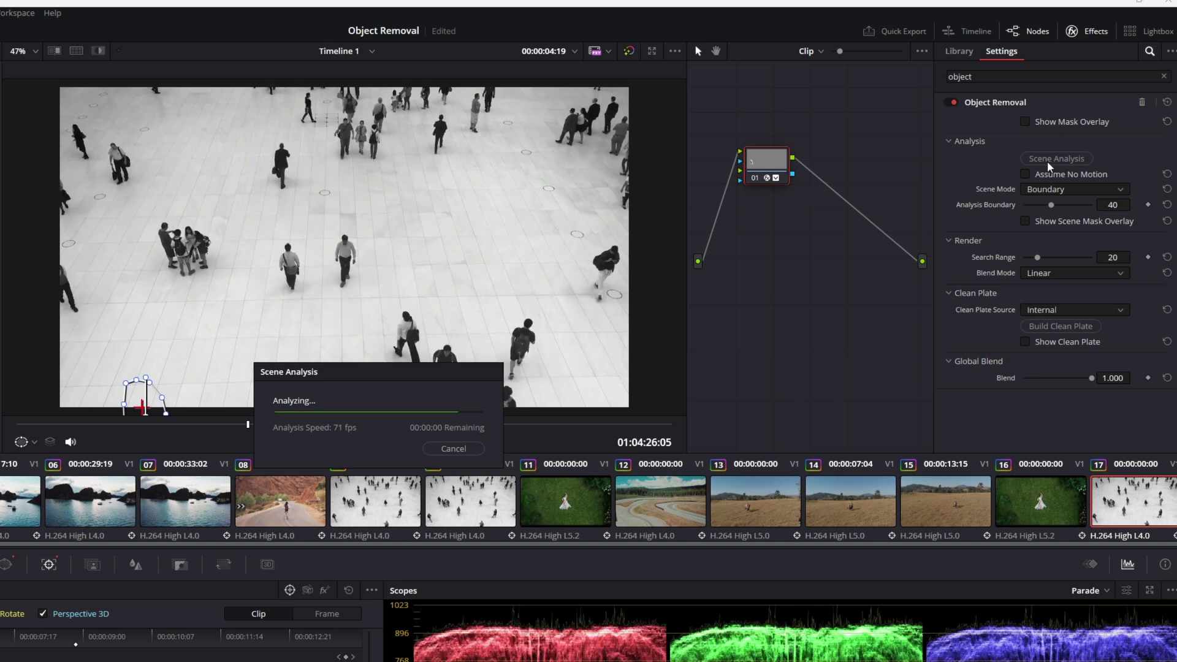
click(1039, 327)
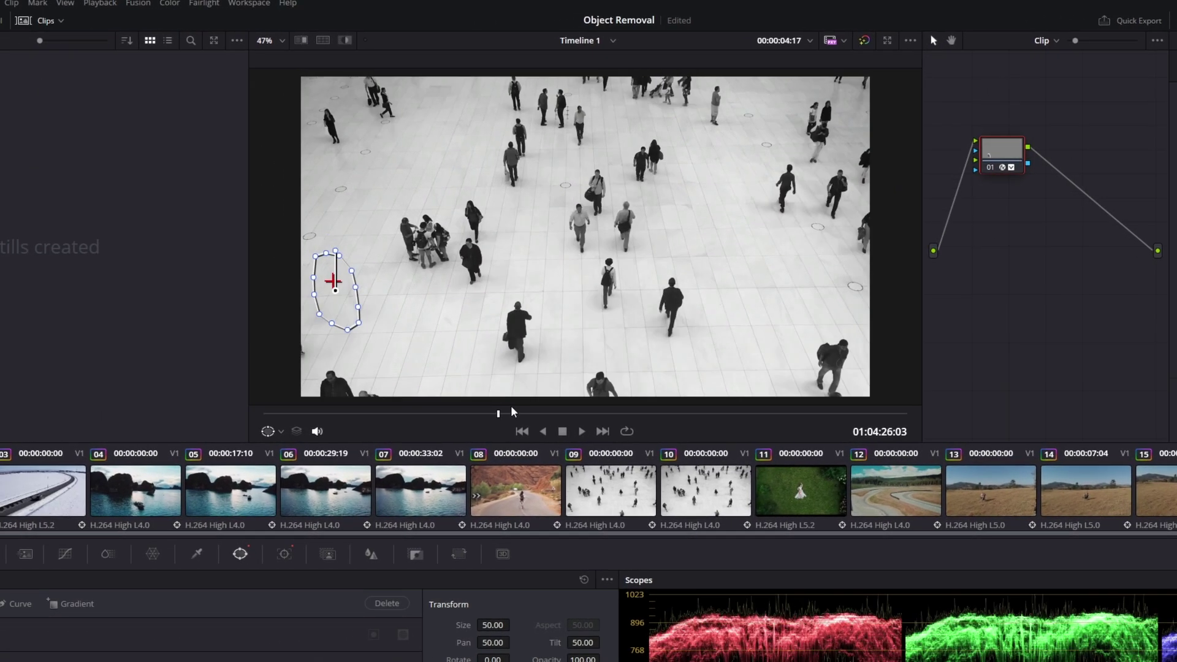
drag(591, 415, 551, 414)
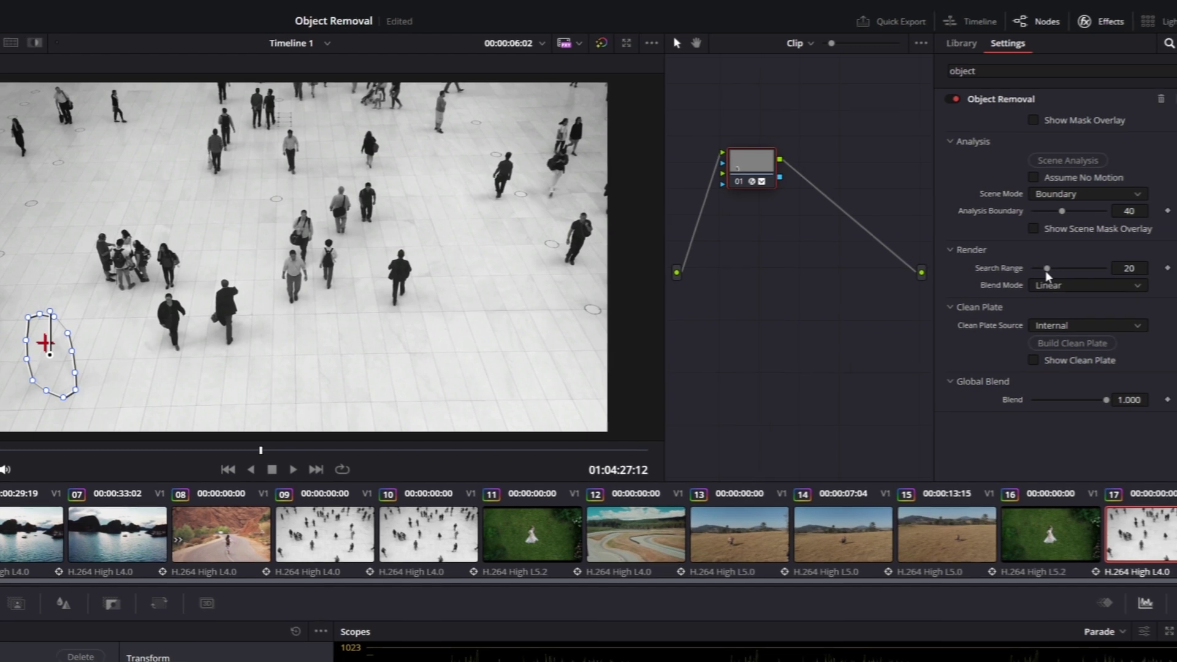
Step: Set the Object Removal Search Range to 0, rebuild the clean plate and review the removal across the clip
drag(1045, 270, 1010, 268)
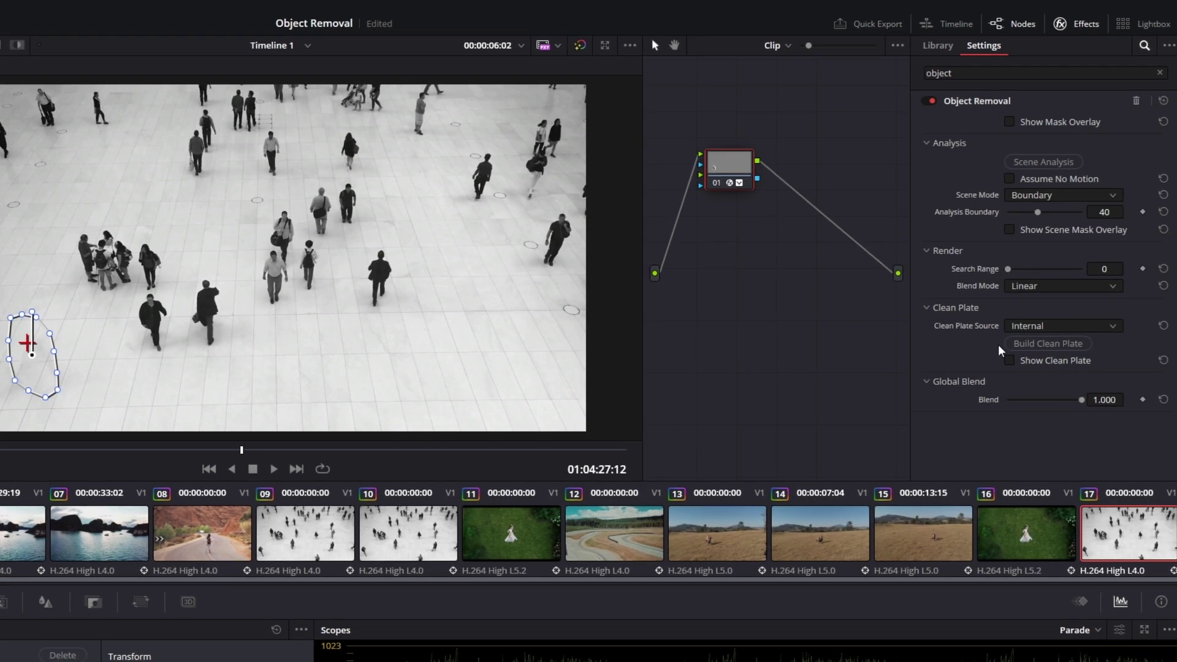
click(1049, 343)
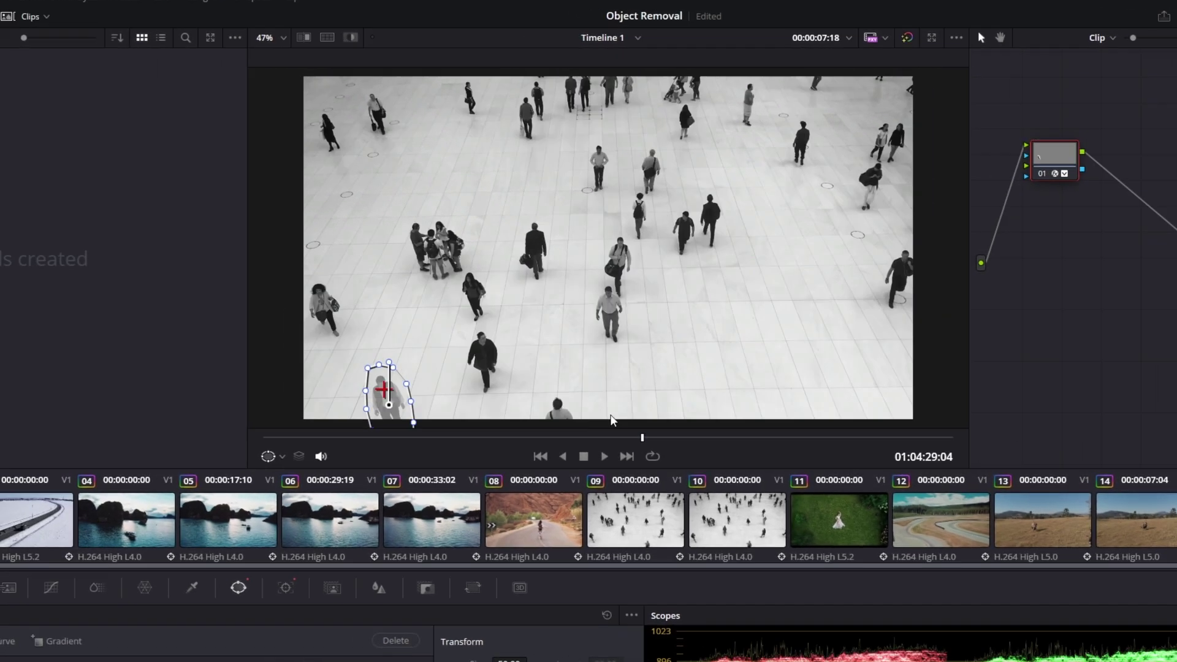
drag(540, 437, 410, 444)
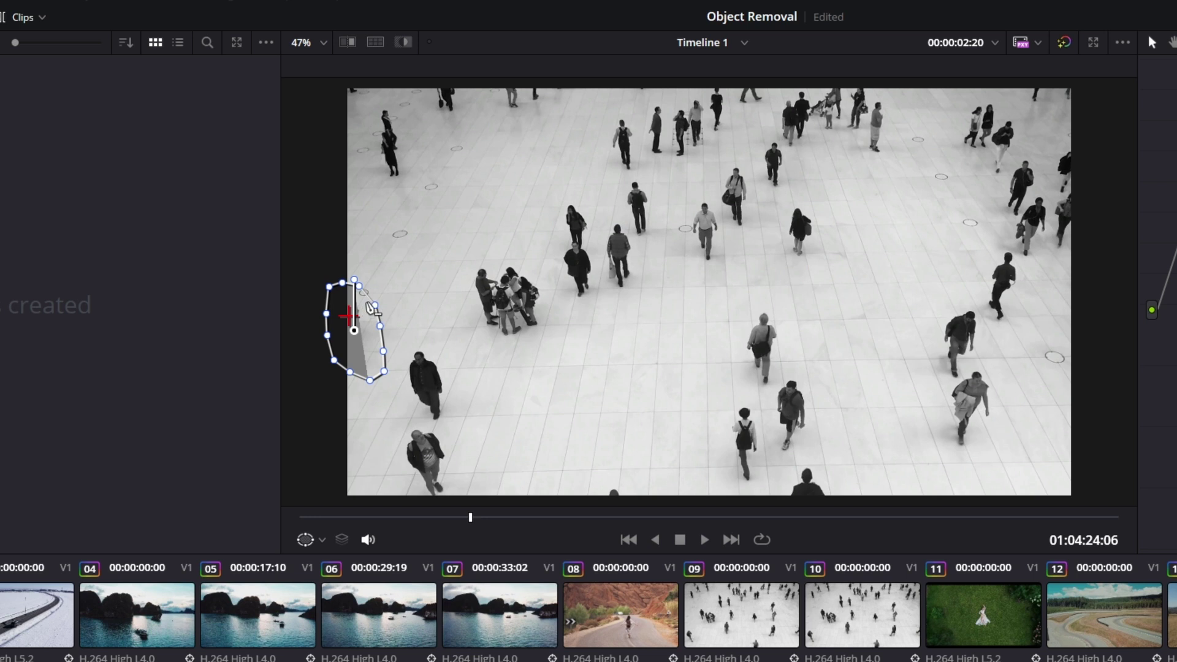
drag(476, 515, 543, 514)
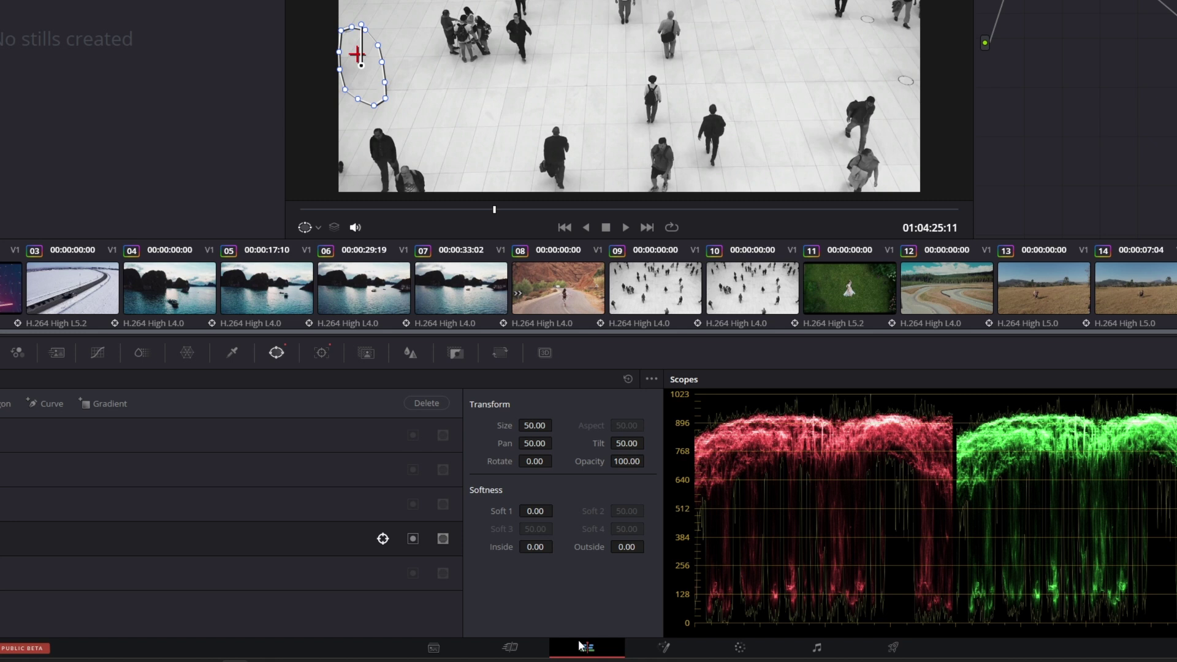
Step: Split the crowd clip at 01:04:25:11 on the Edit page and select its first part
click(580, 645)
key(ctrl+b)
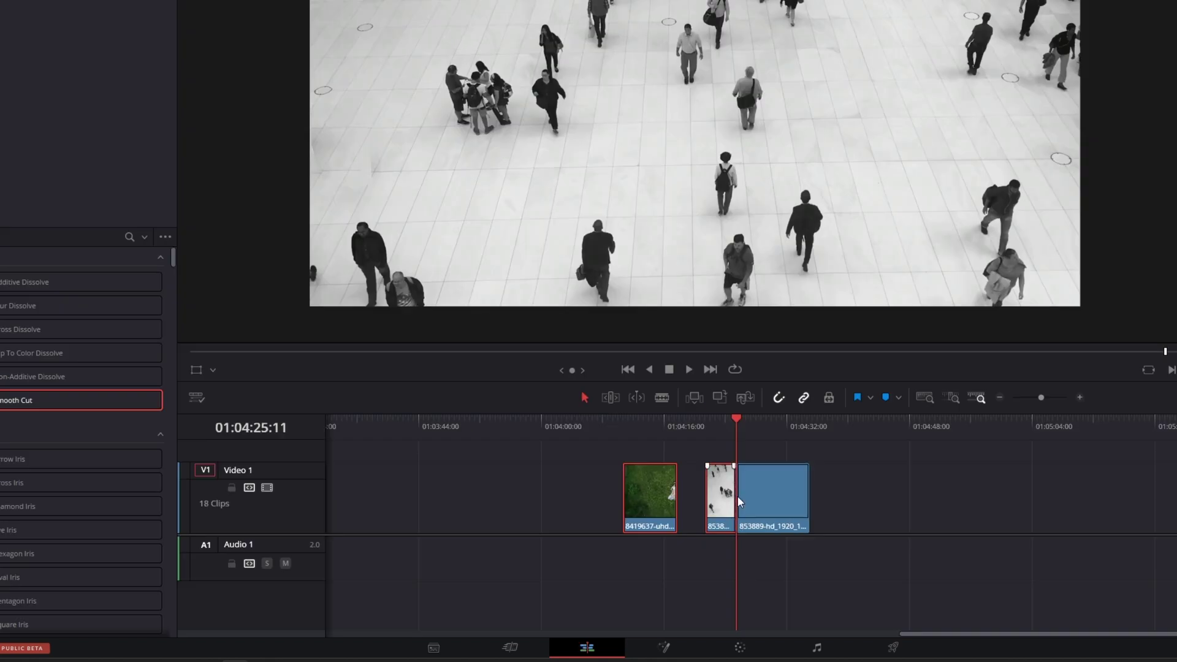
drag(735, 423, 716, 421)
click(717, 485)
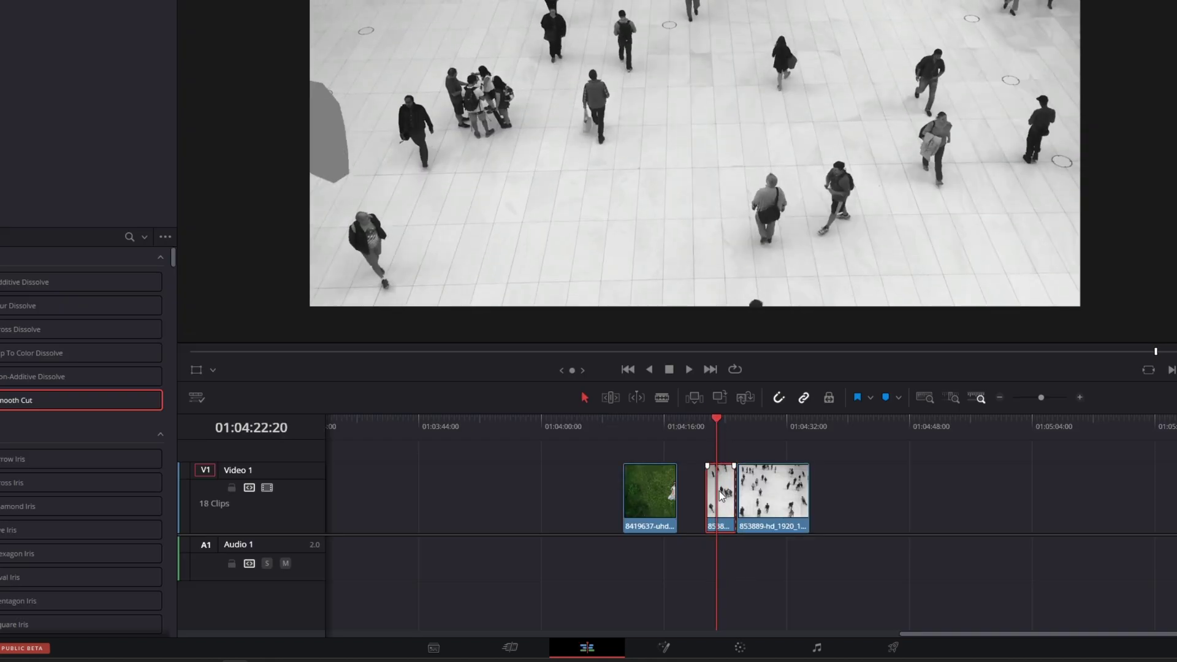
Step: Park the playhead at 01:04:24:02, build a separate clean plate for the first part on the Color page and review it
click(725, 429)
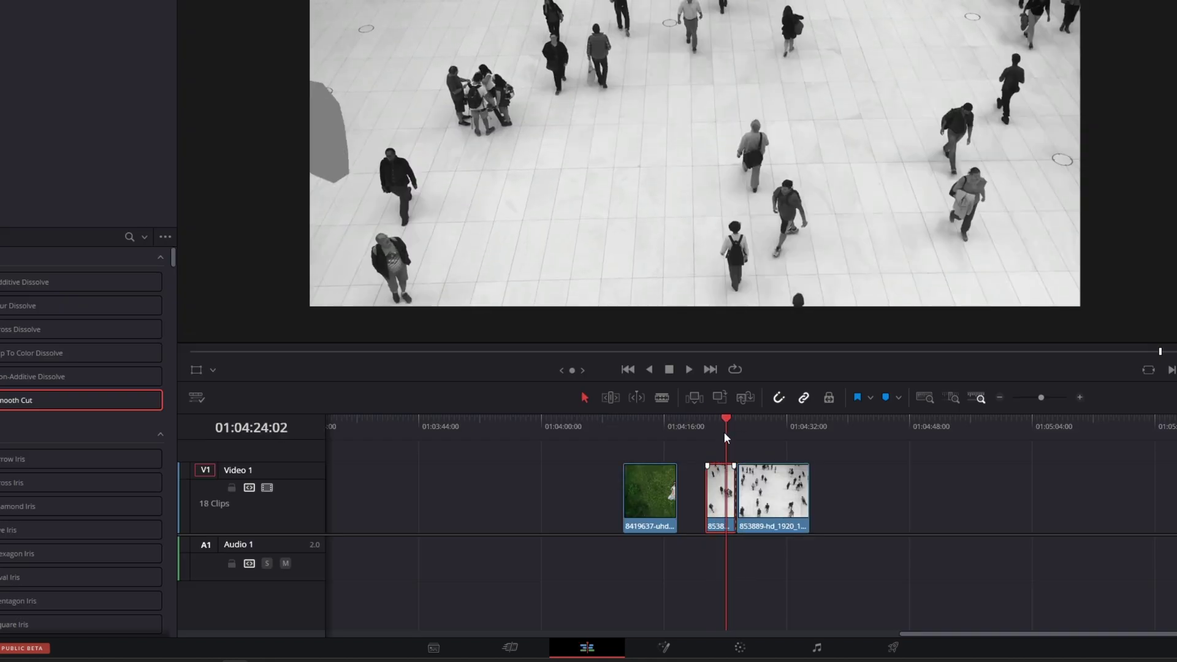
click(739, 647)
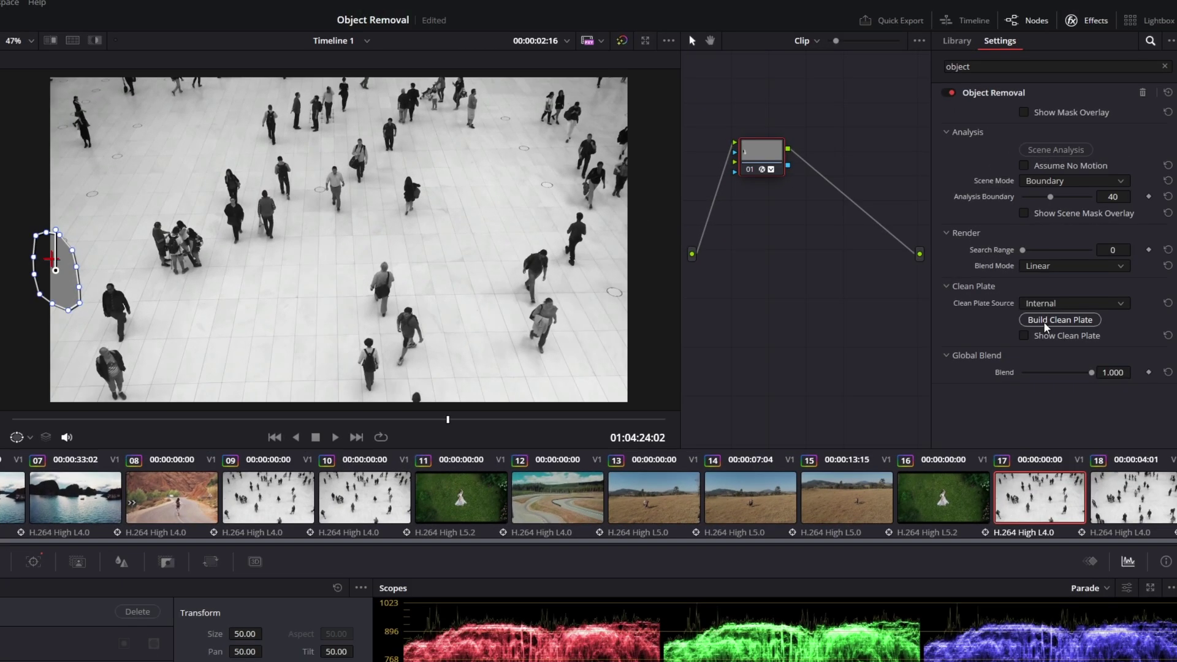
drag(447, 420, 584, 429)
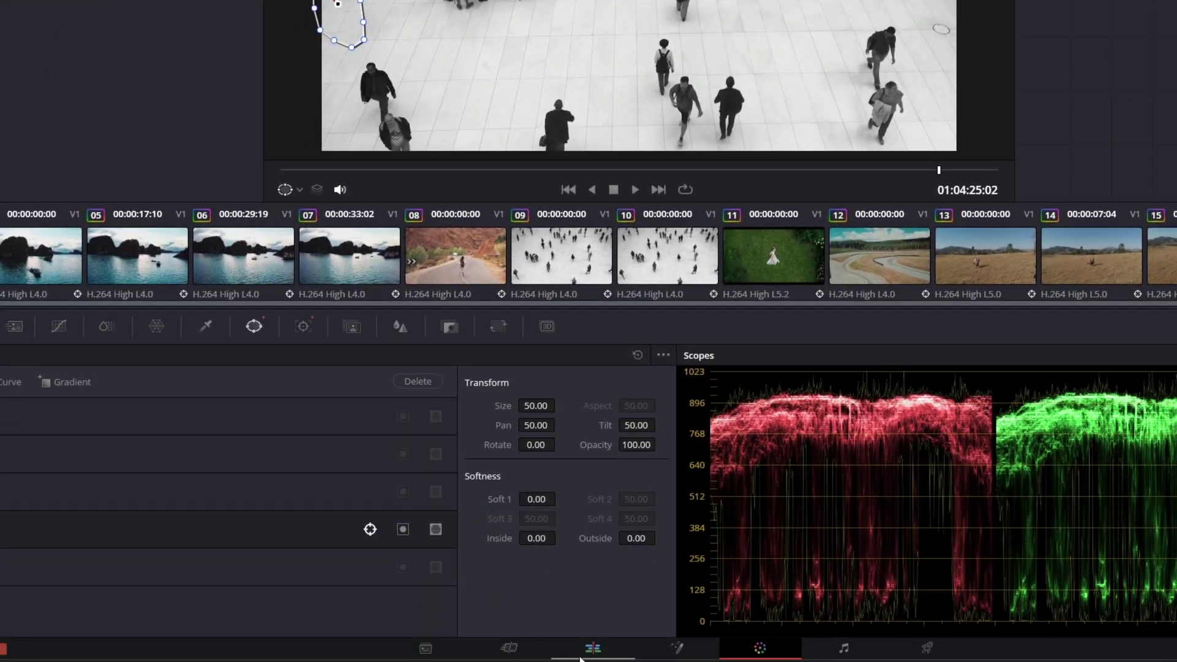
Step: Add a Smooth Cut transition between the two parts of the crowd clip on the Edit page
click(594, 646)
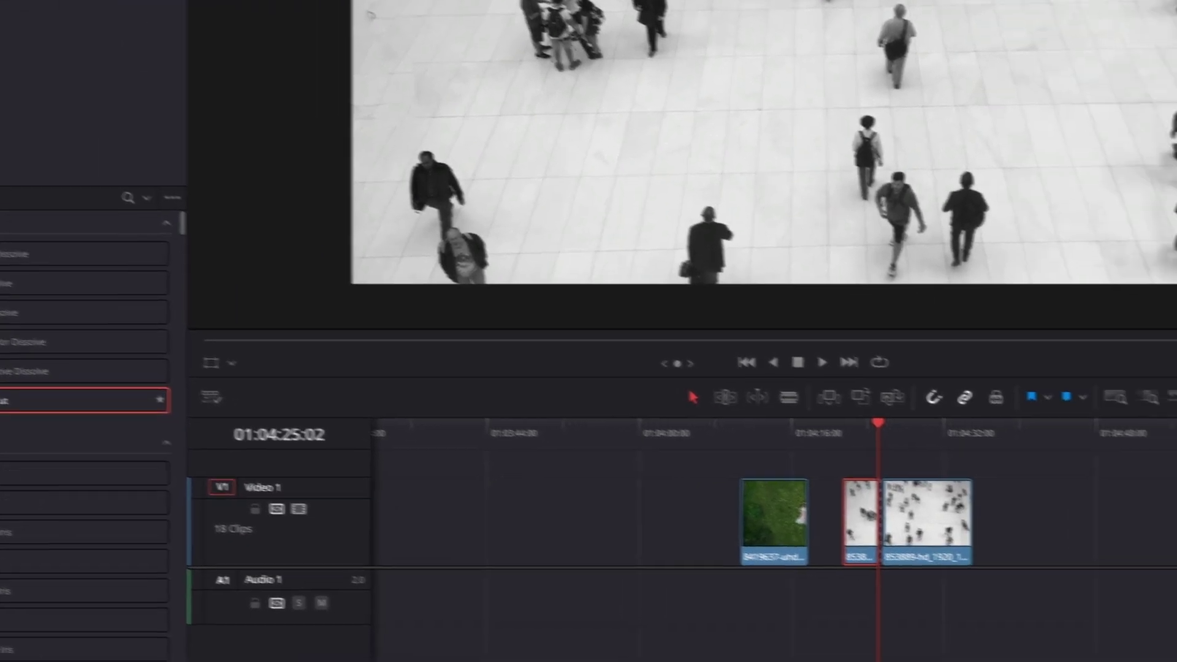
drag(92, 400, 879, 491)
click(1024, 327)
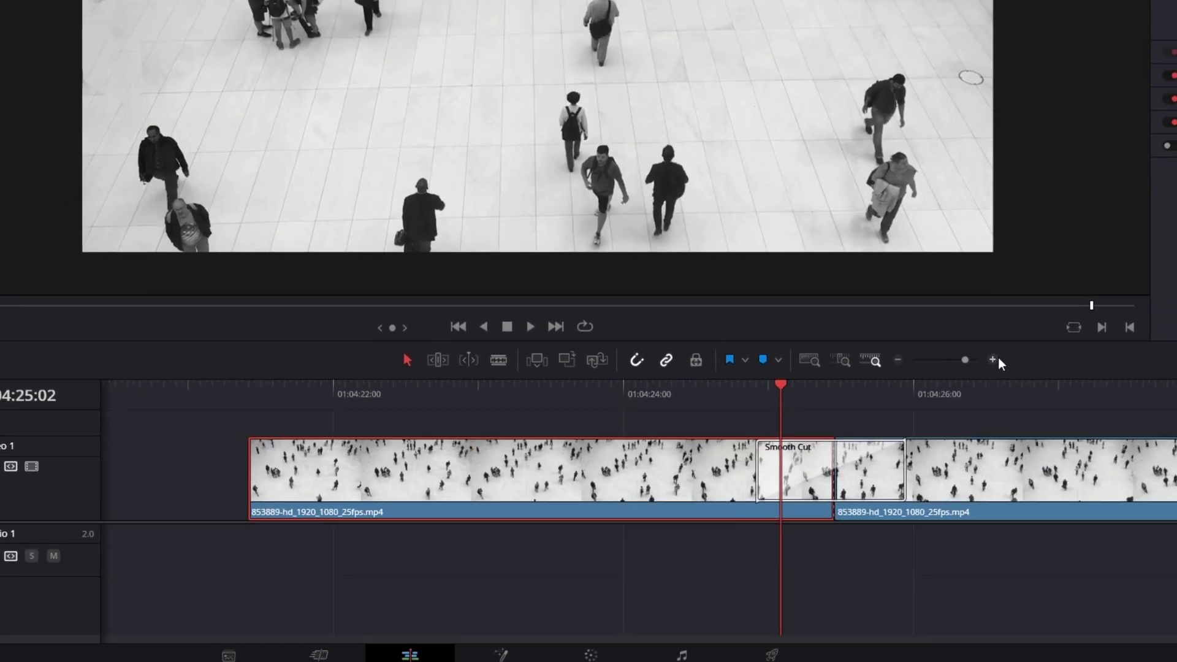